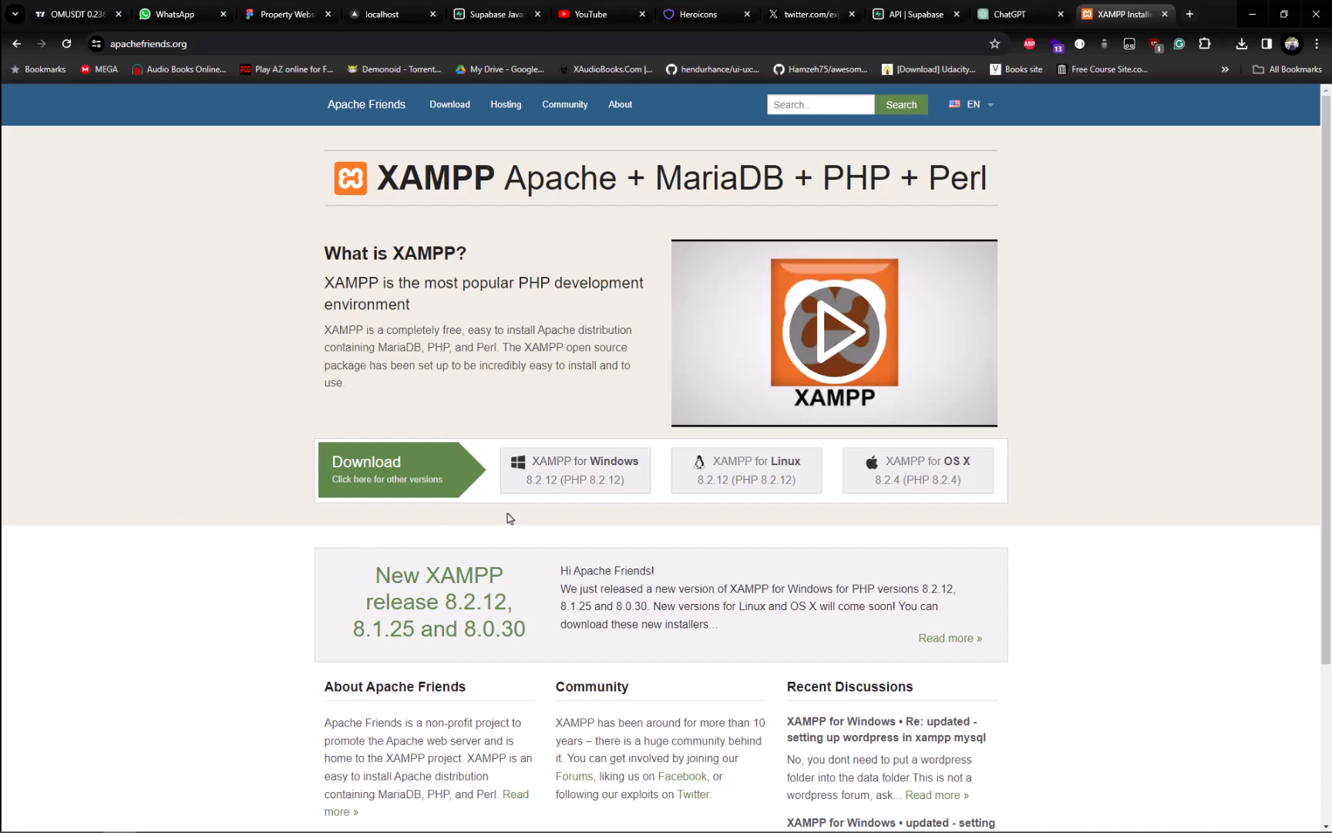
Step: Start downloading the XAMPP 8.2.12 installer for Windows and cancel the download
left_click(569, 470)
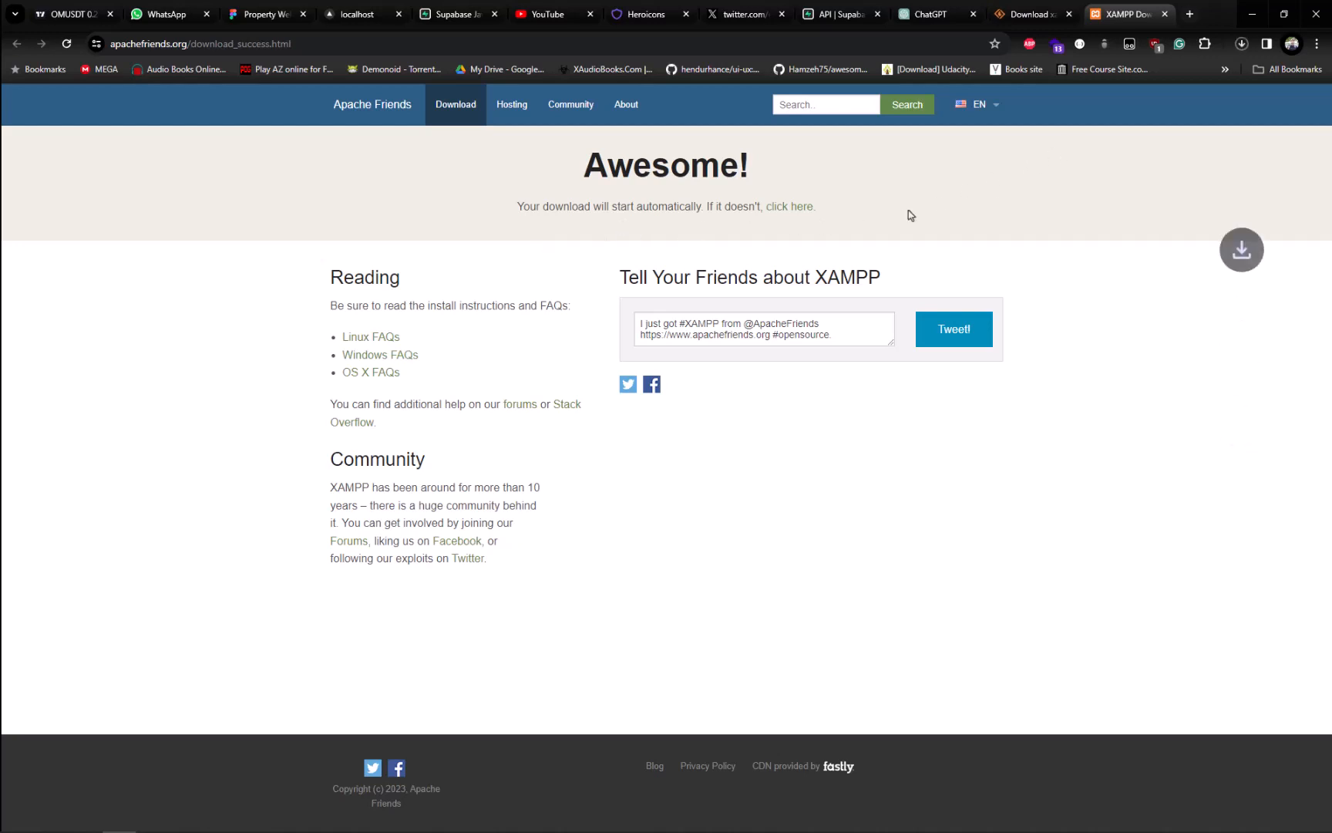
left_click(1241, 43)
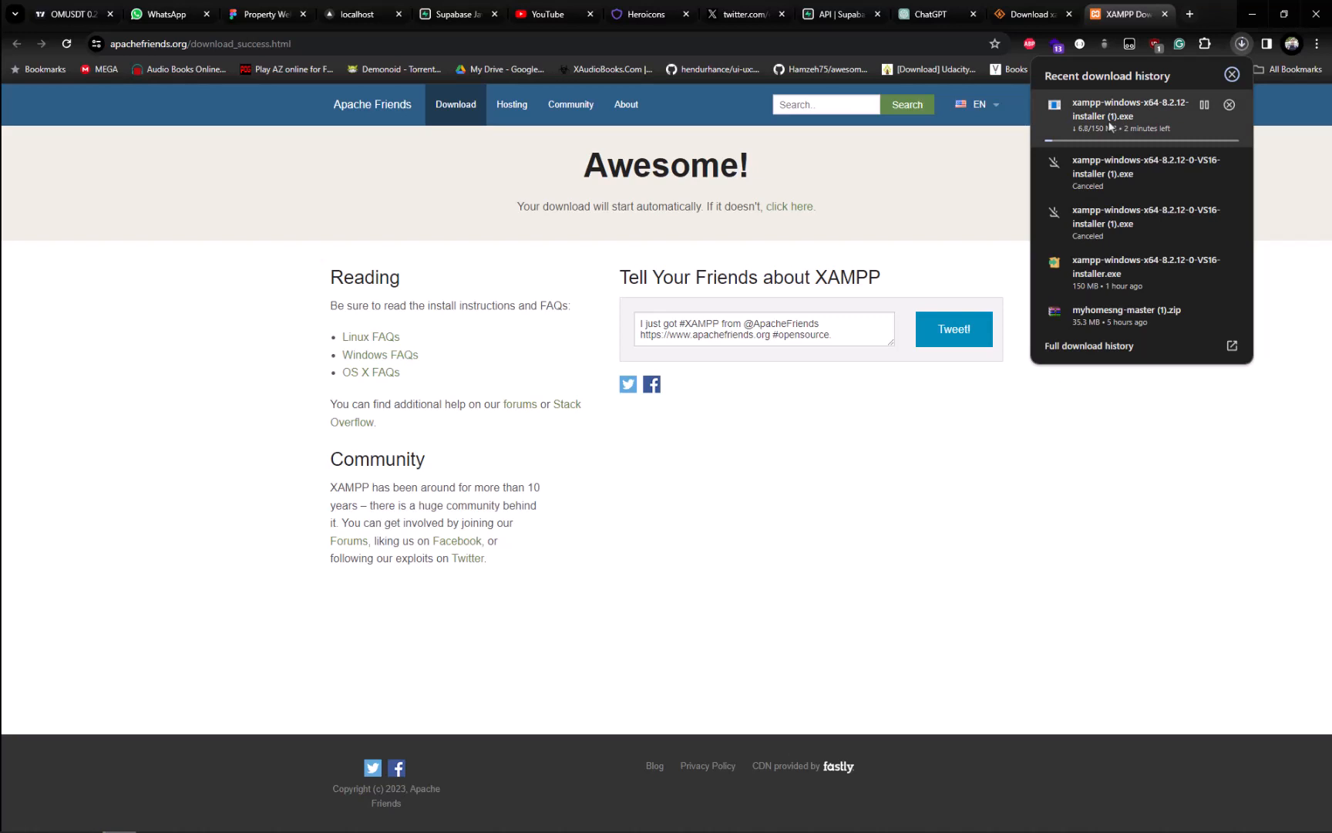
left_click(1196, 106)
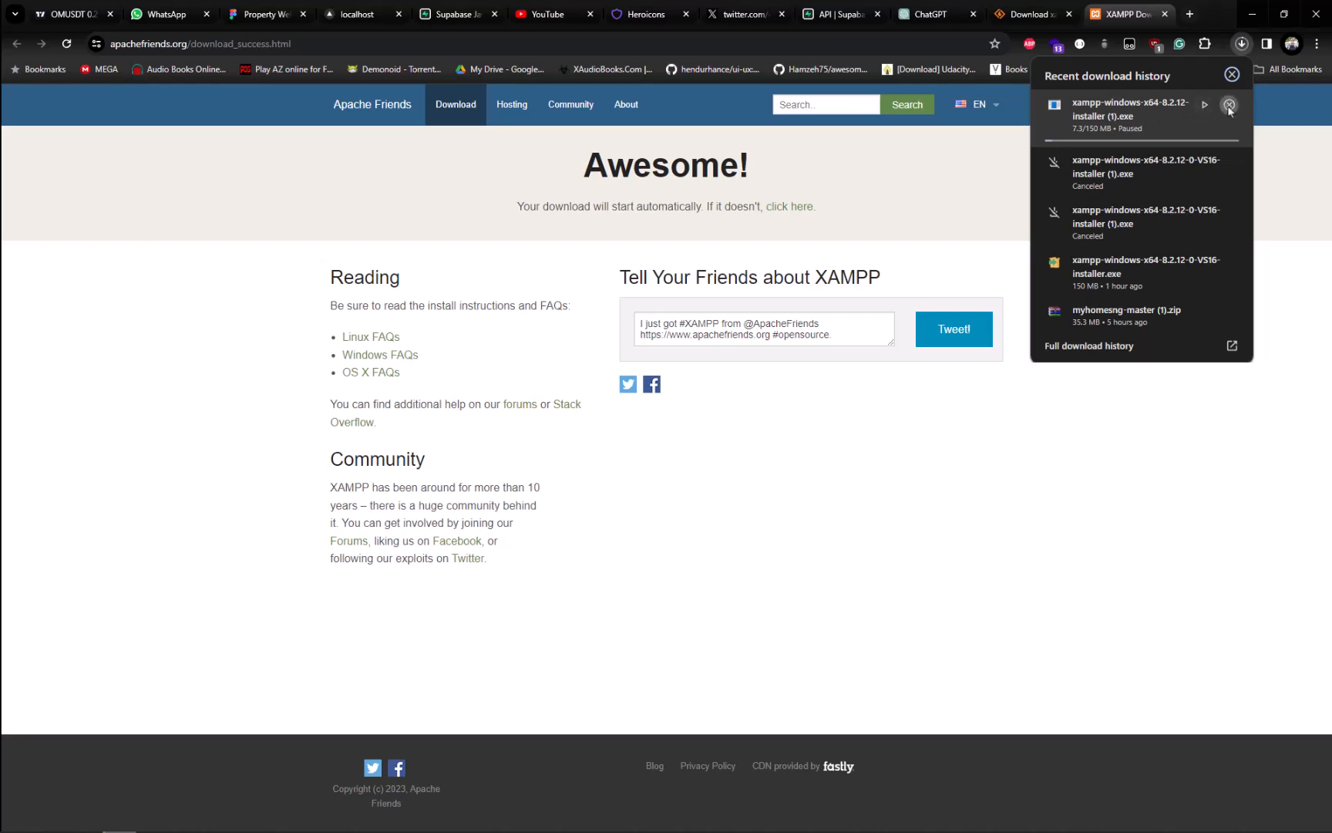
left_click(1229, 106)
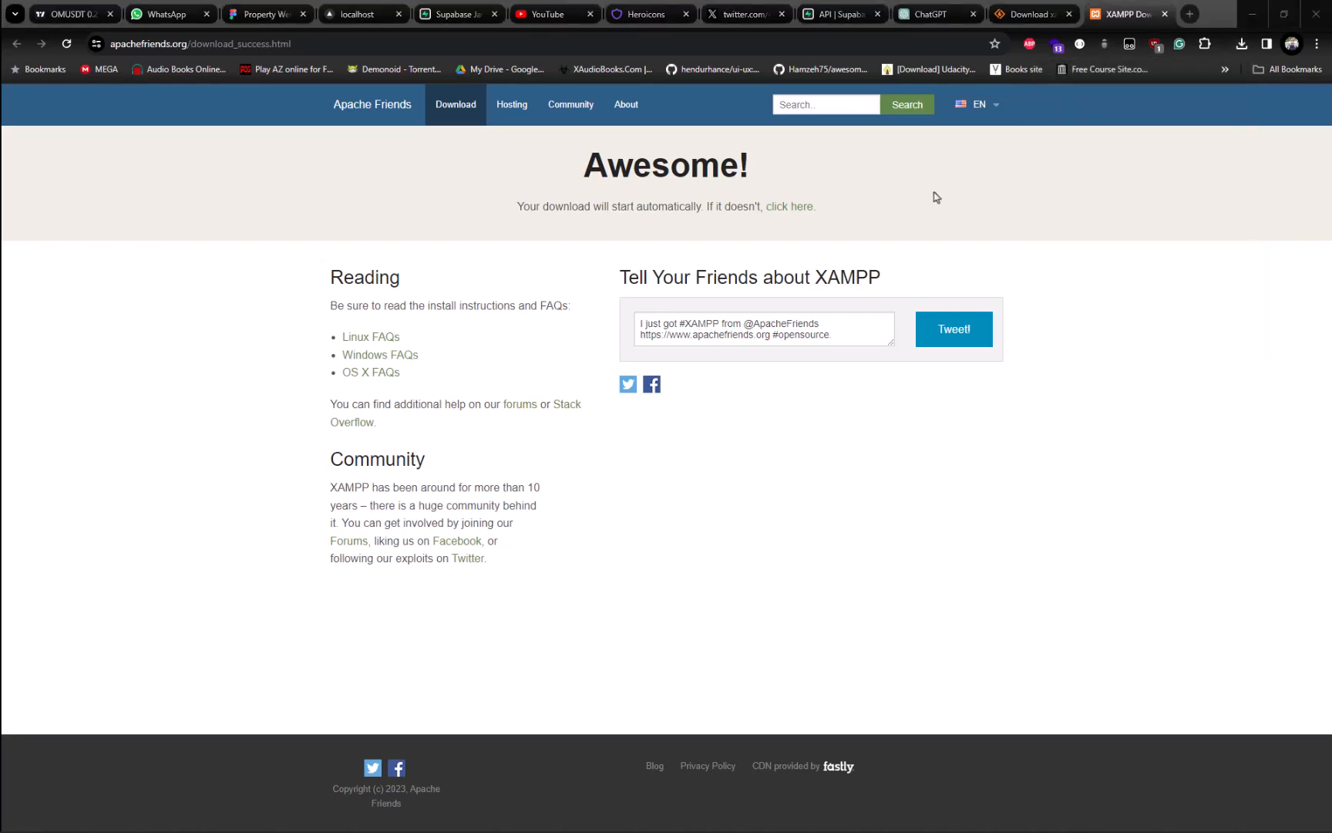
Step: Switch to File Explorer, run xampp-windows-x64-8.2.12-0-VS16-installer from Downloads and accept the User Account Control warning
key("alt+Tab")
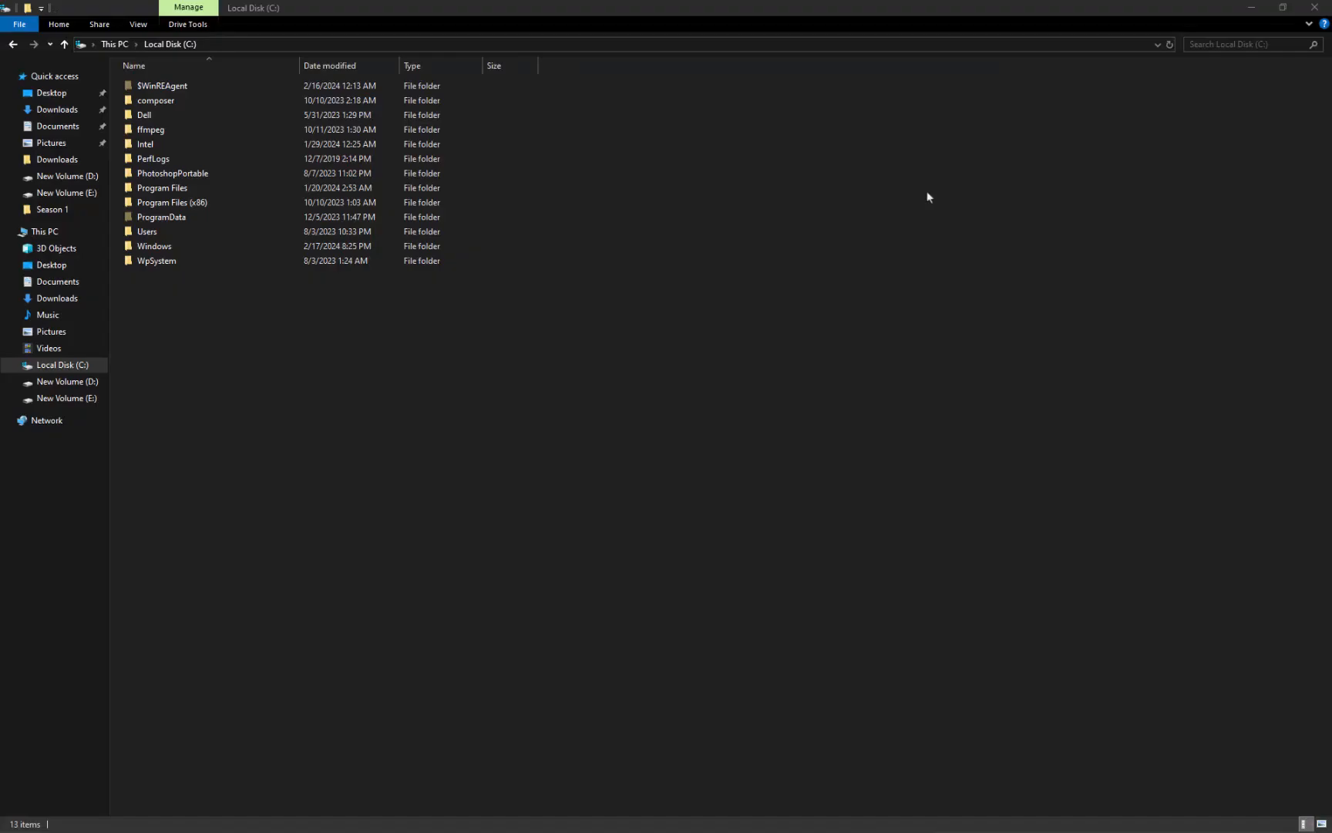
left_click(60, 159)
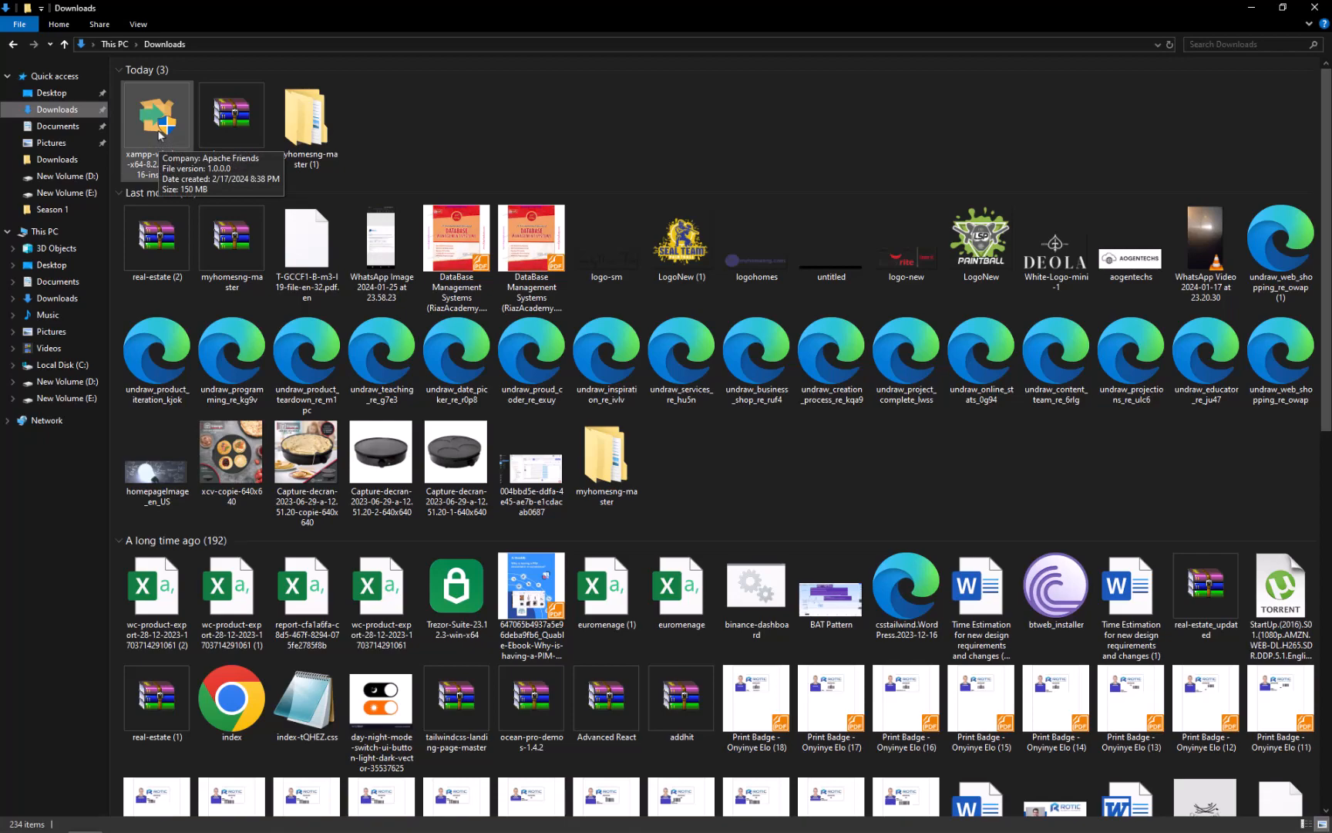
left_click(160, 136)
double_click(173, 144)
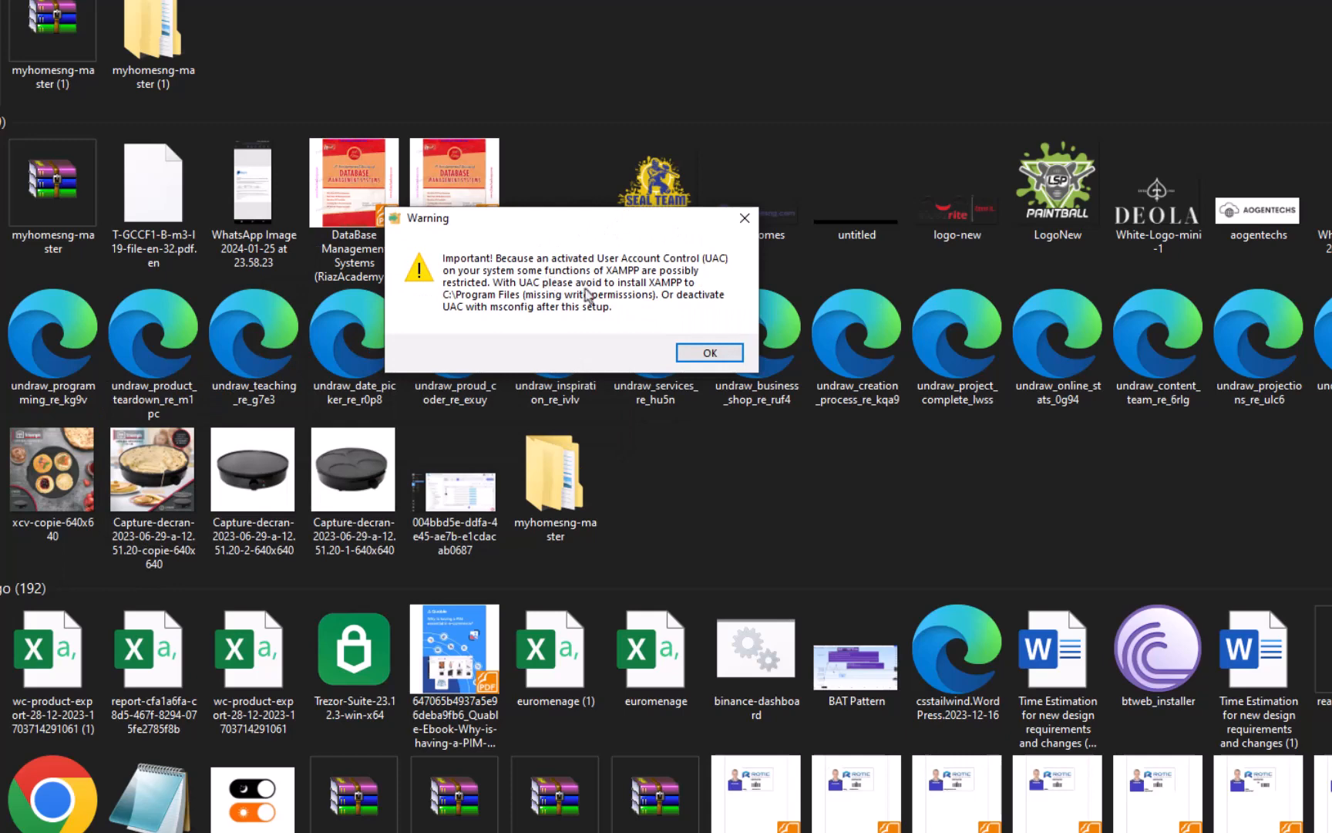
left_click(709, 353)
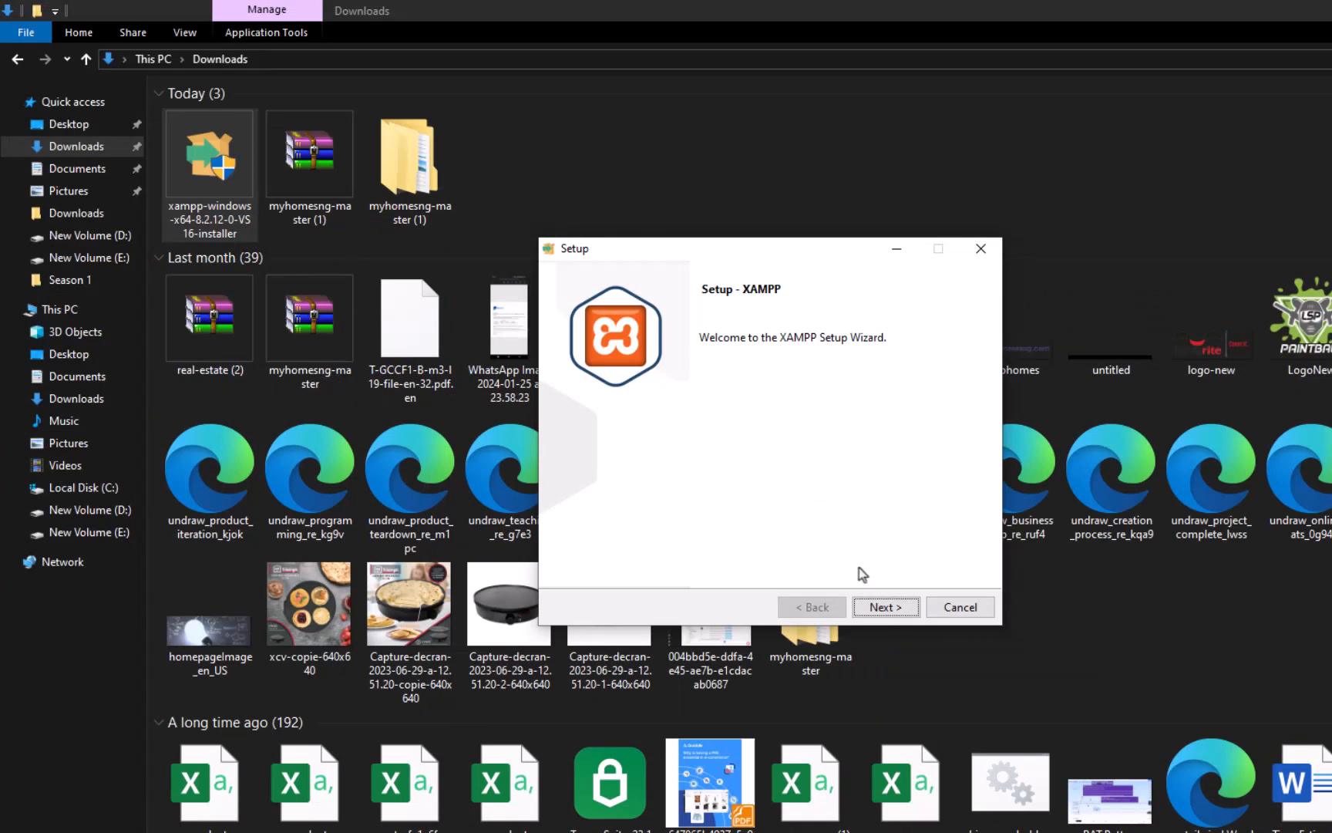
Step: Install XAMPP with all default components into C:\xampp in English, finishing with the Control Panel launch enabled
left_click(883, 607)
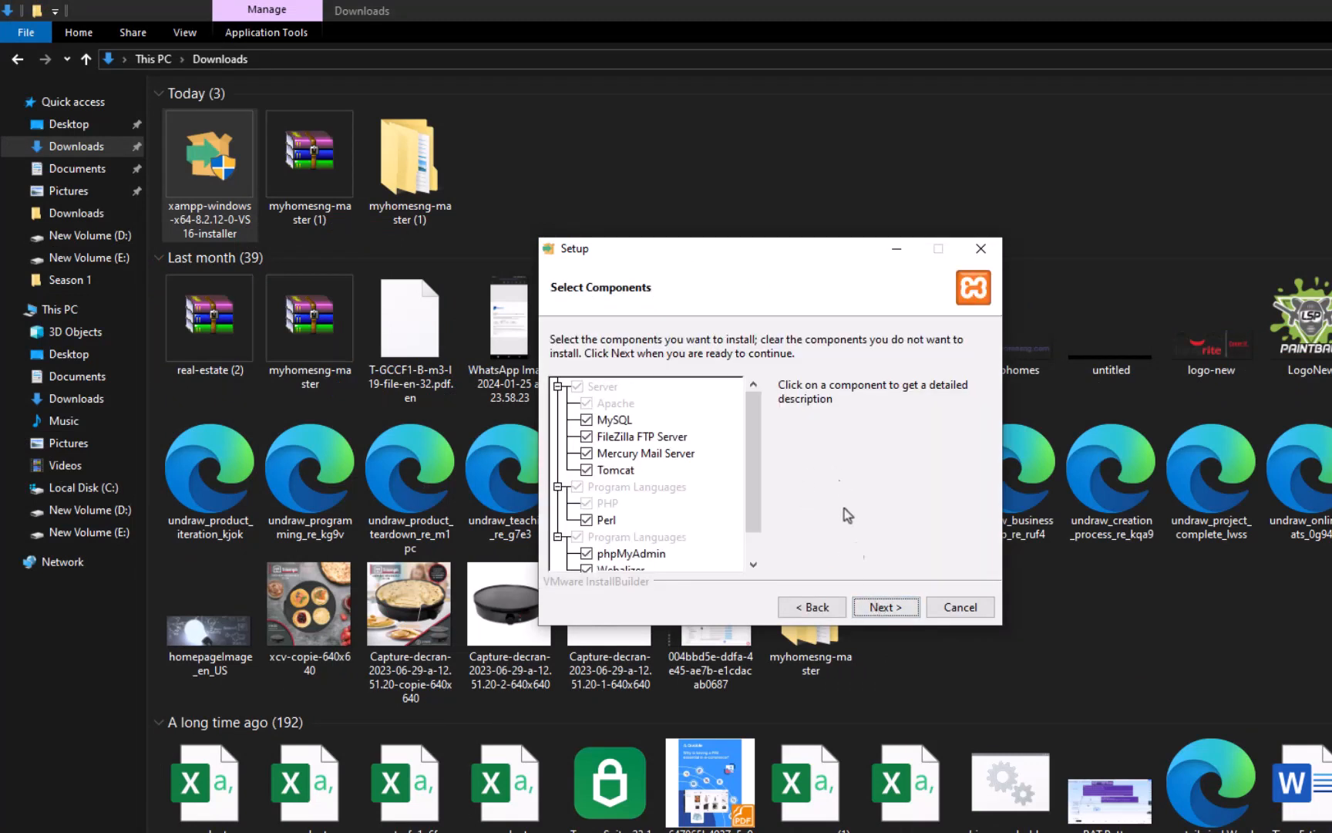
left_click(883, 607)
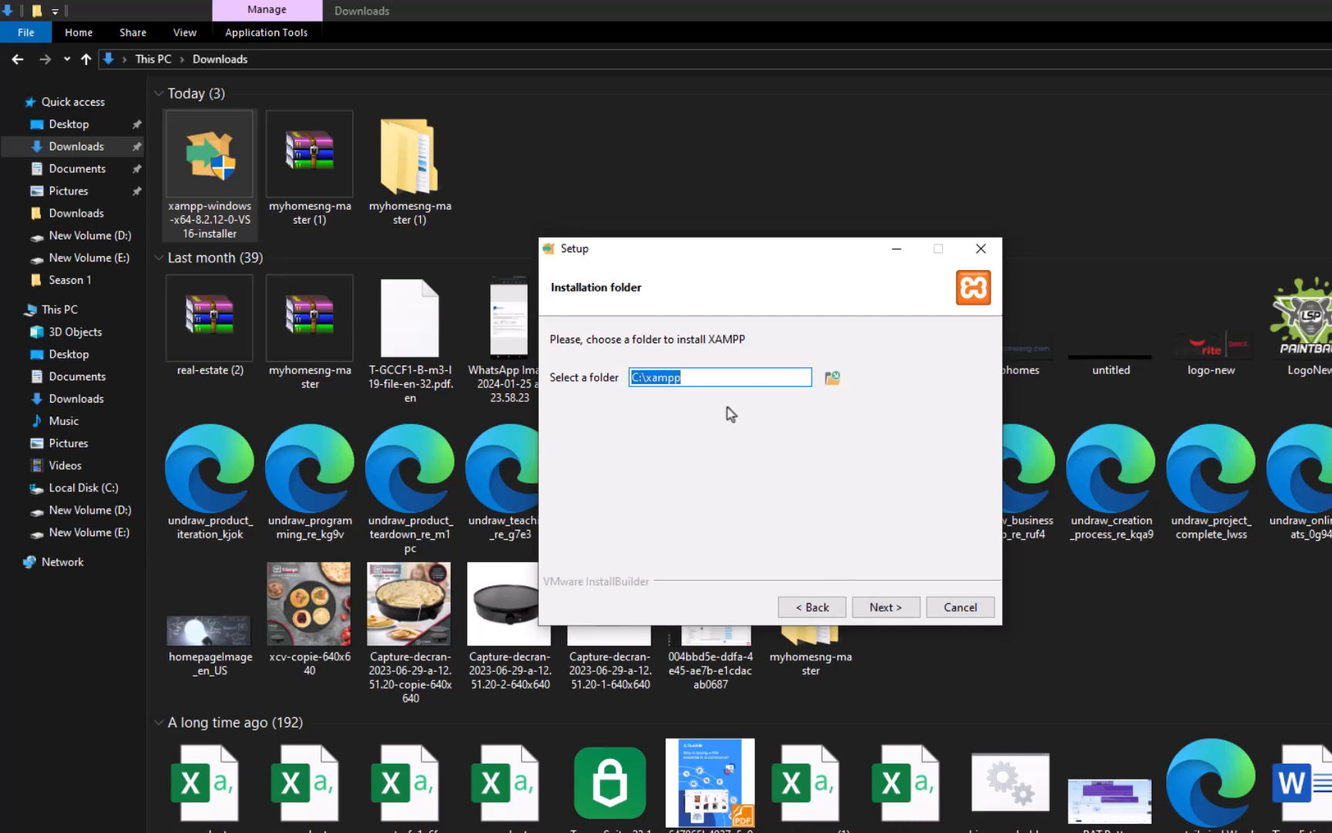
left_click(734, 374)
left_click(876, 606)
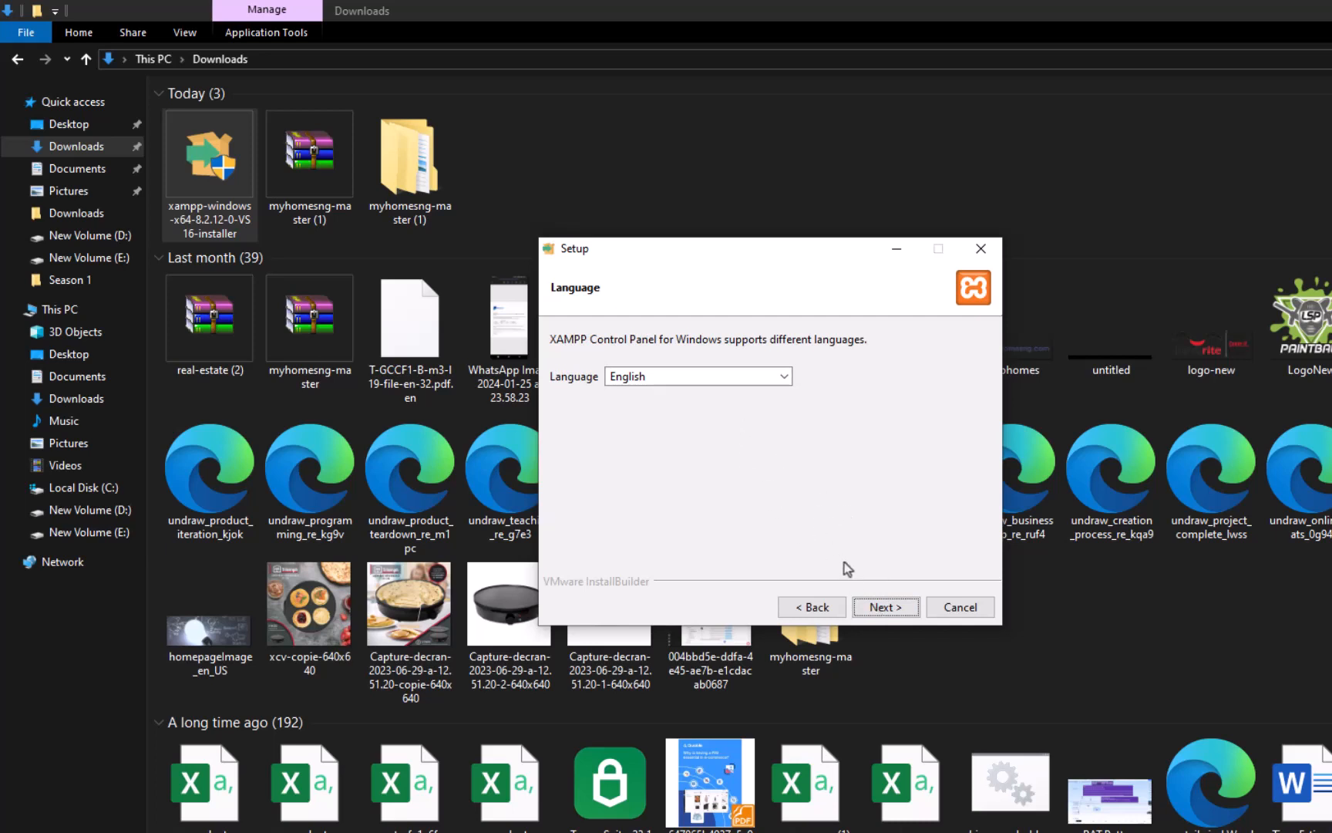
left_click(871, 604)
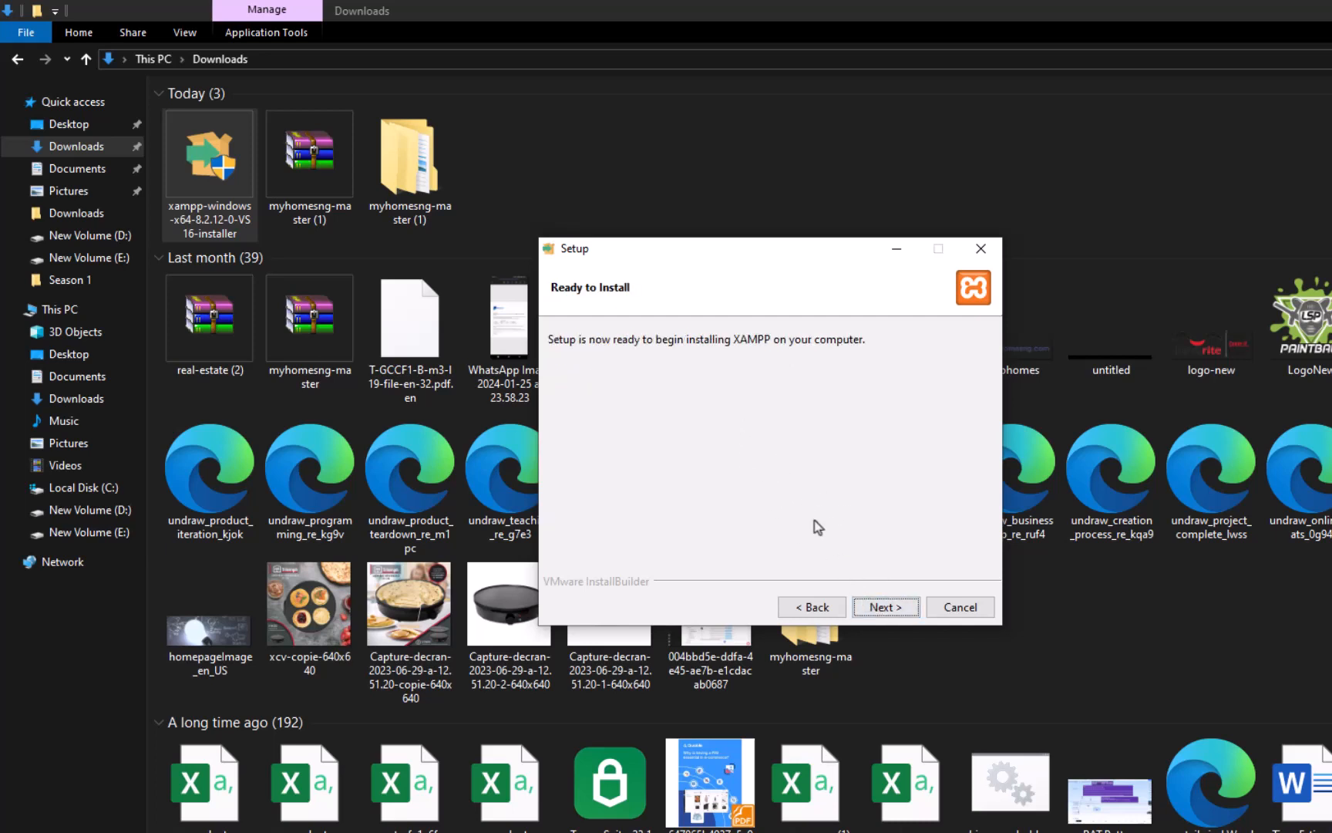
left_click(881, 607)
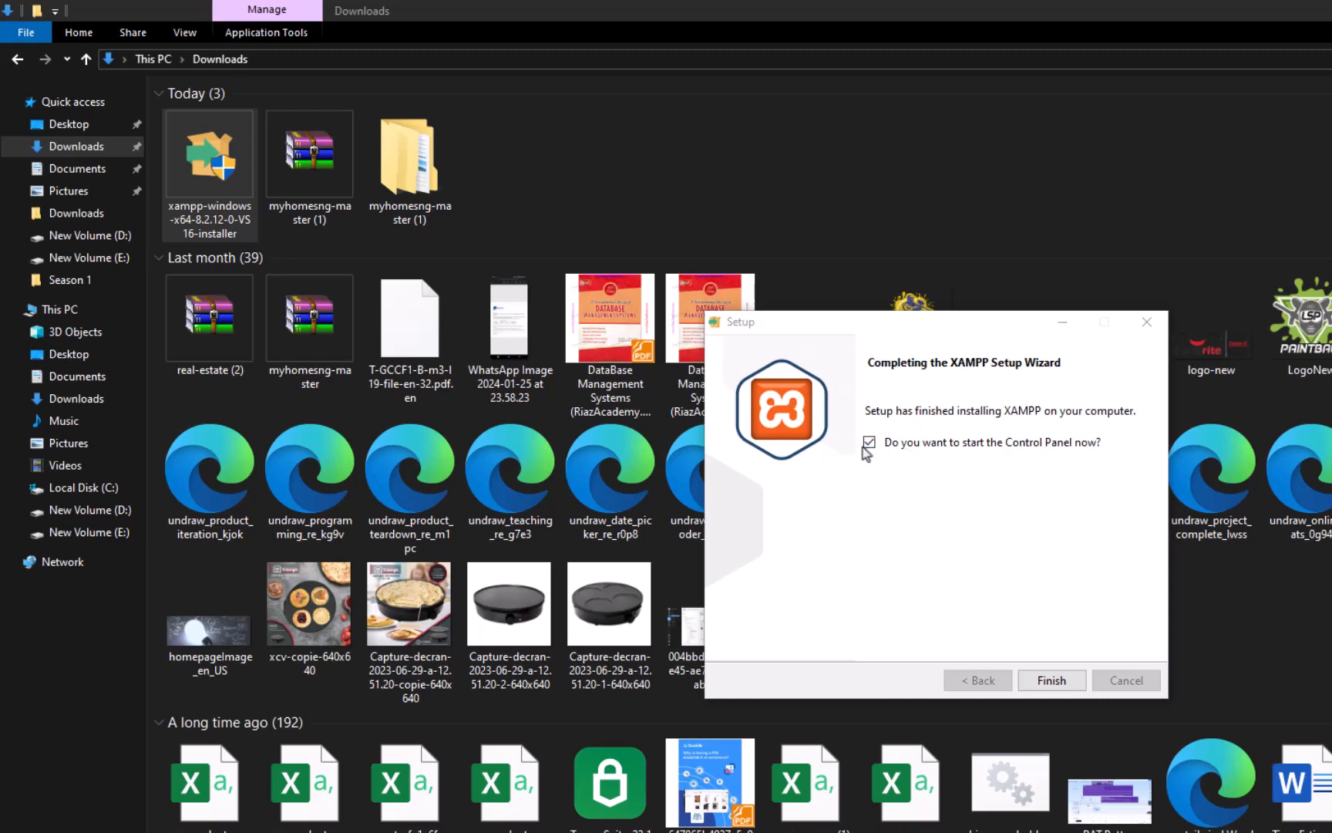
left_click(1051, 680)
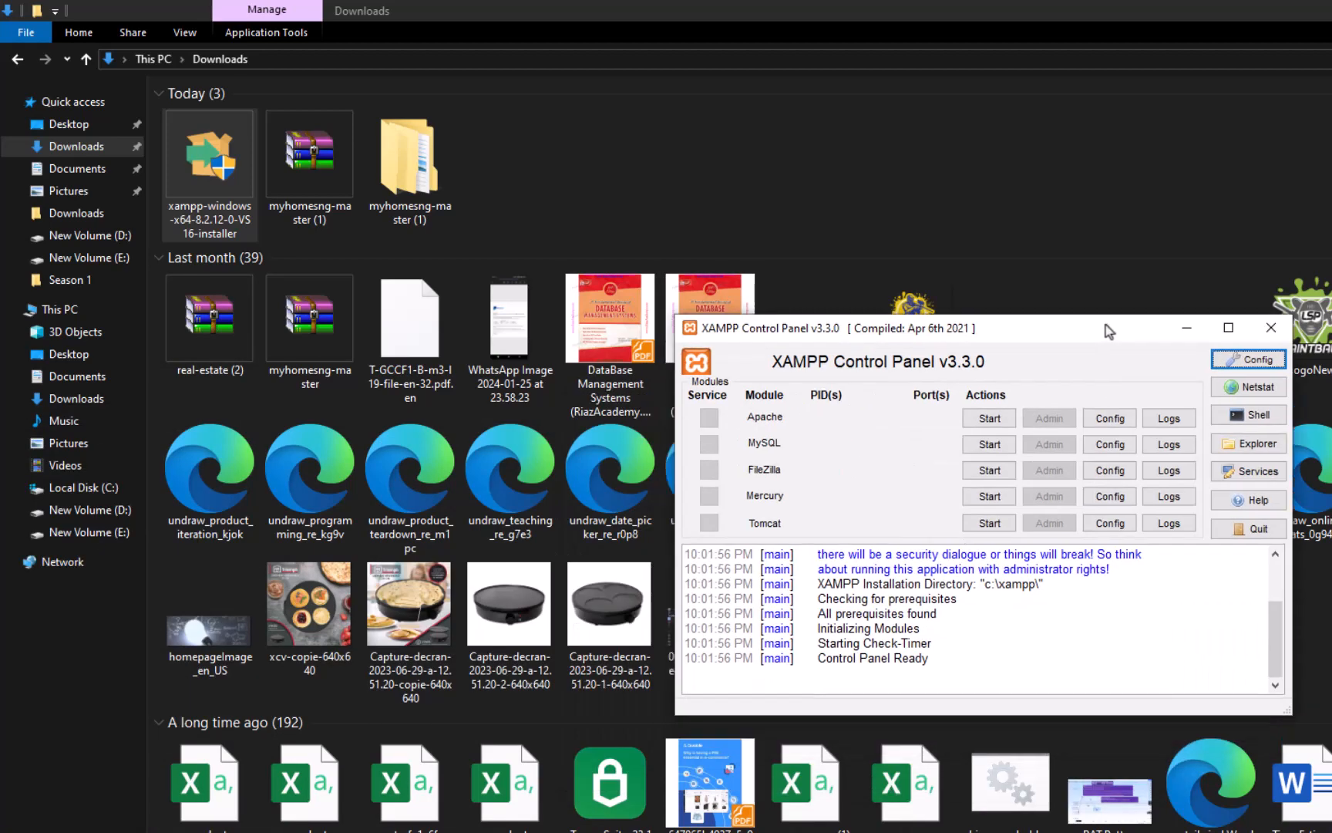
Step: Start the Apache and MySQL modules in the XAMPP Control Panel
left_click_drag(1106, 325, 1010, 251)
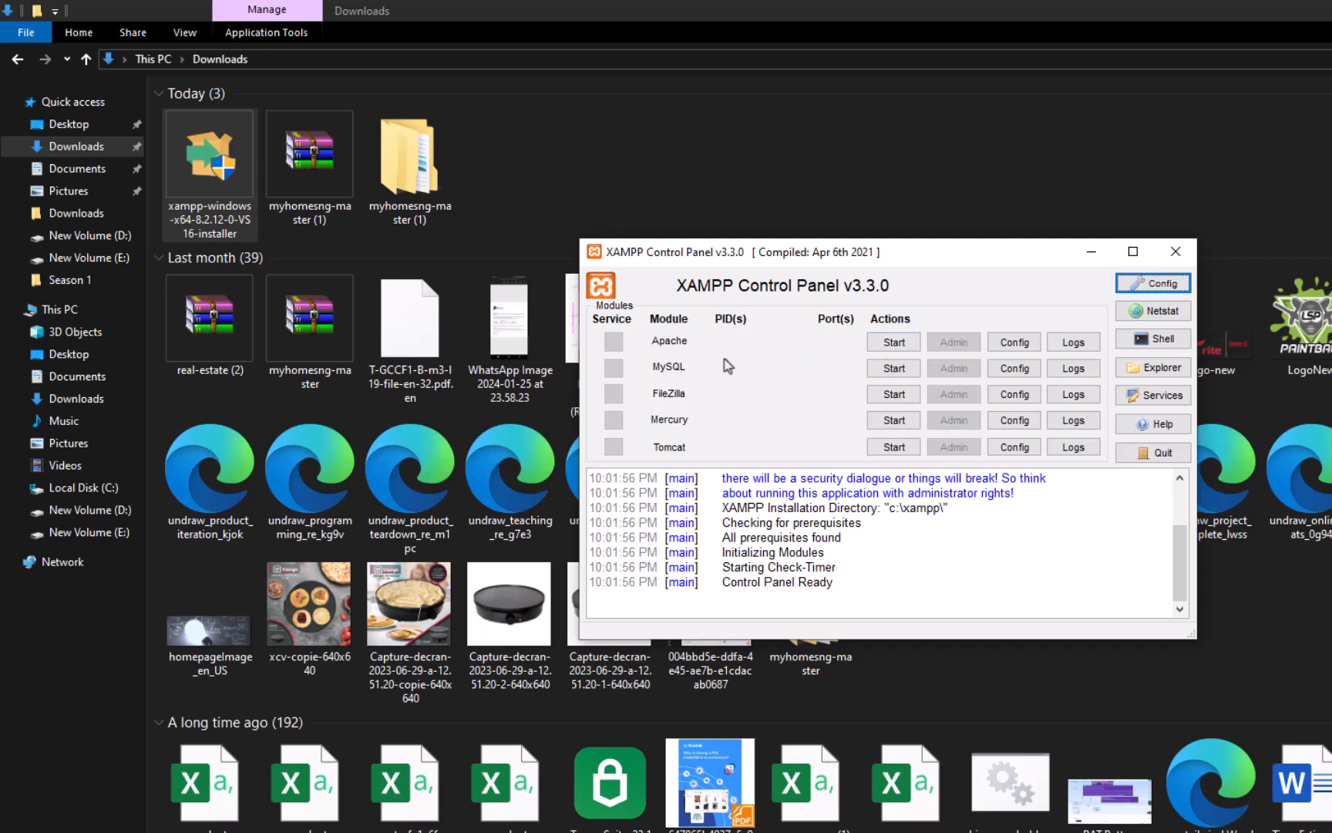
left_click(893, 344)
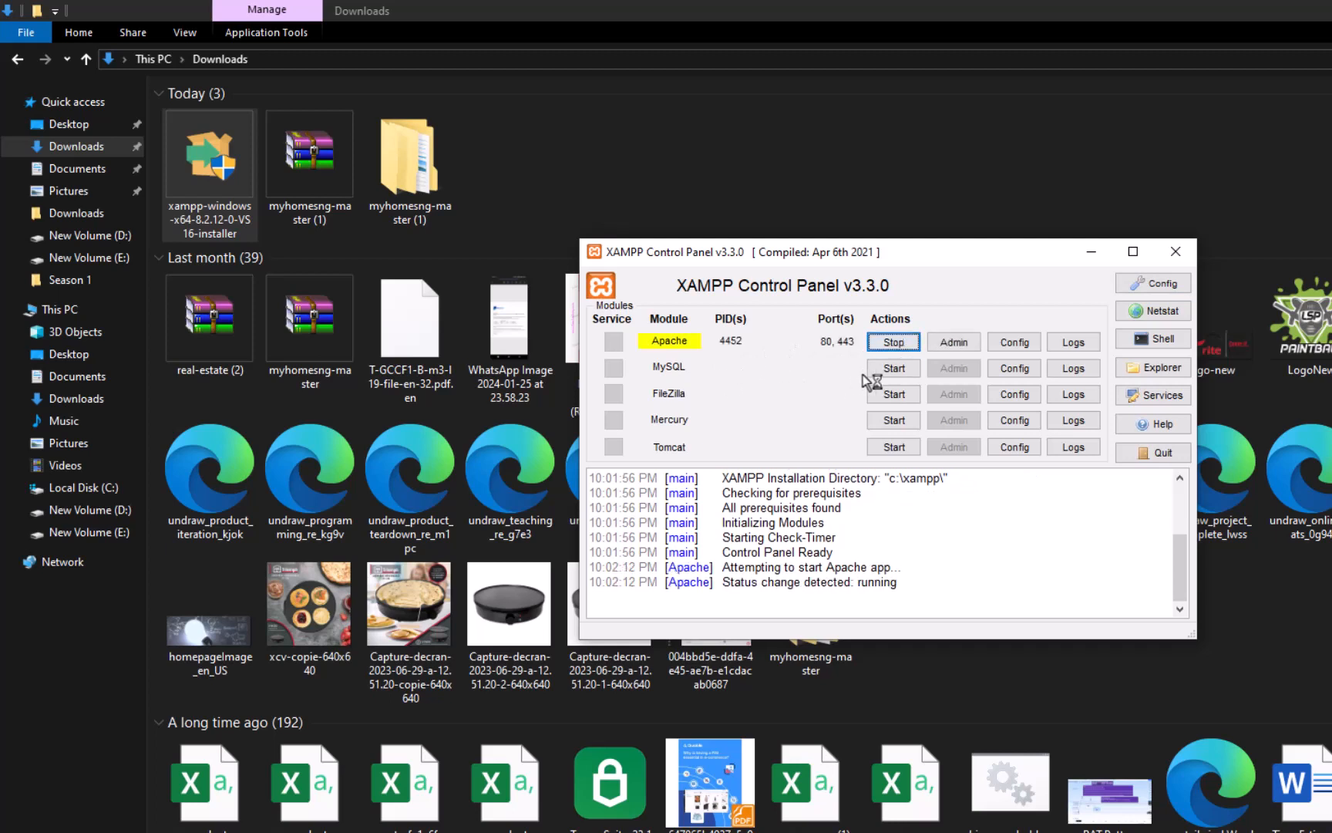
left_click(890, 370)
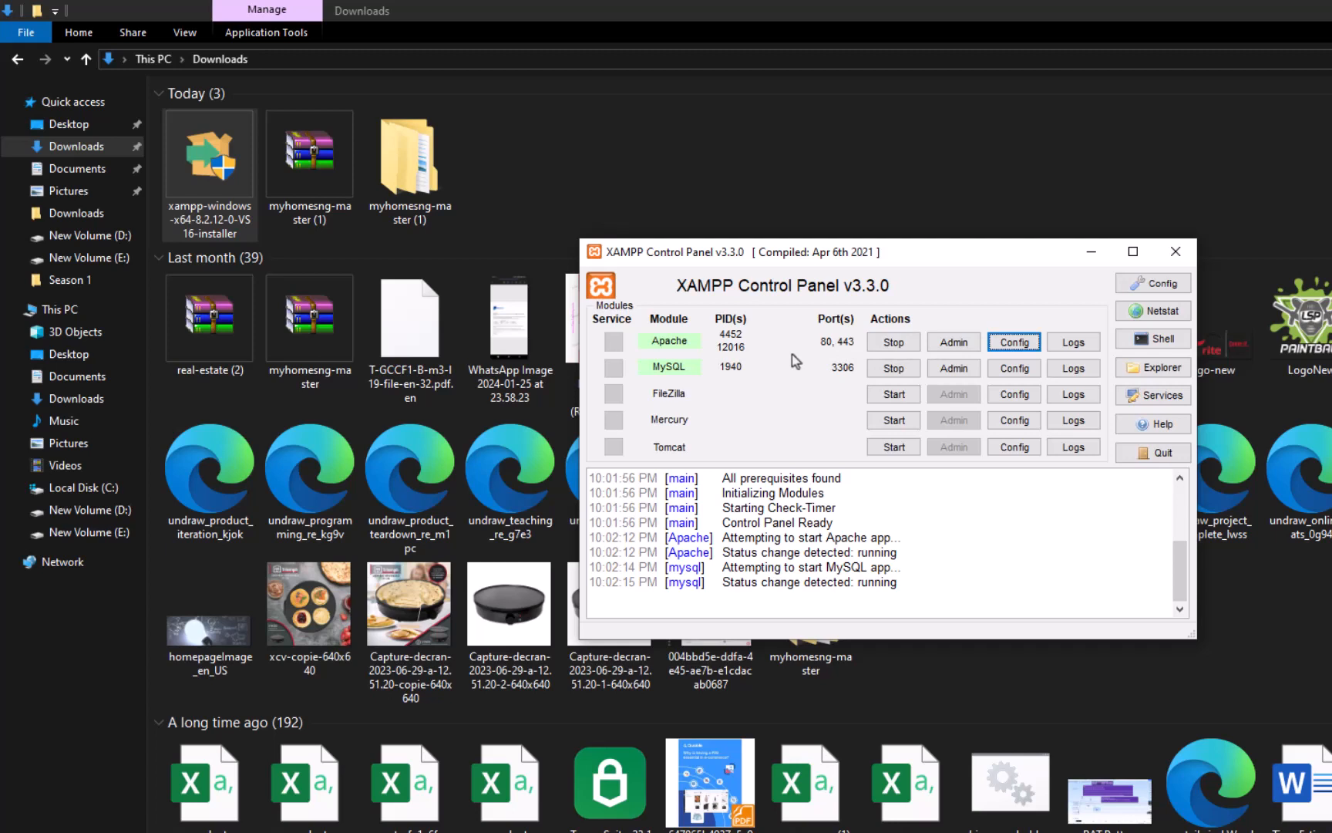
Step: Open Apache's httpd.conf configuration file and search for "listen" until reaching the active Listen port directive
left_click(1002, 343)
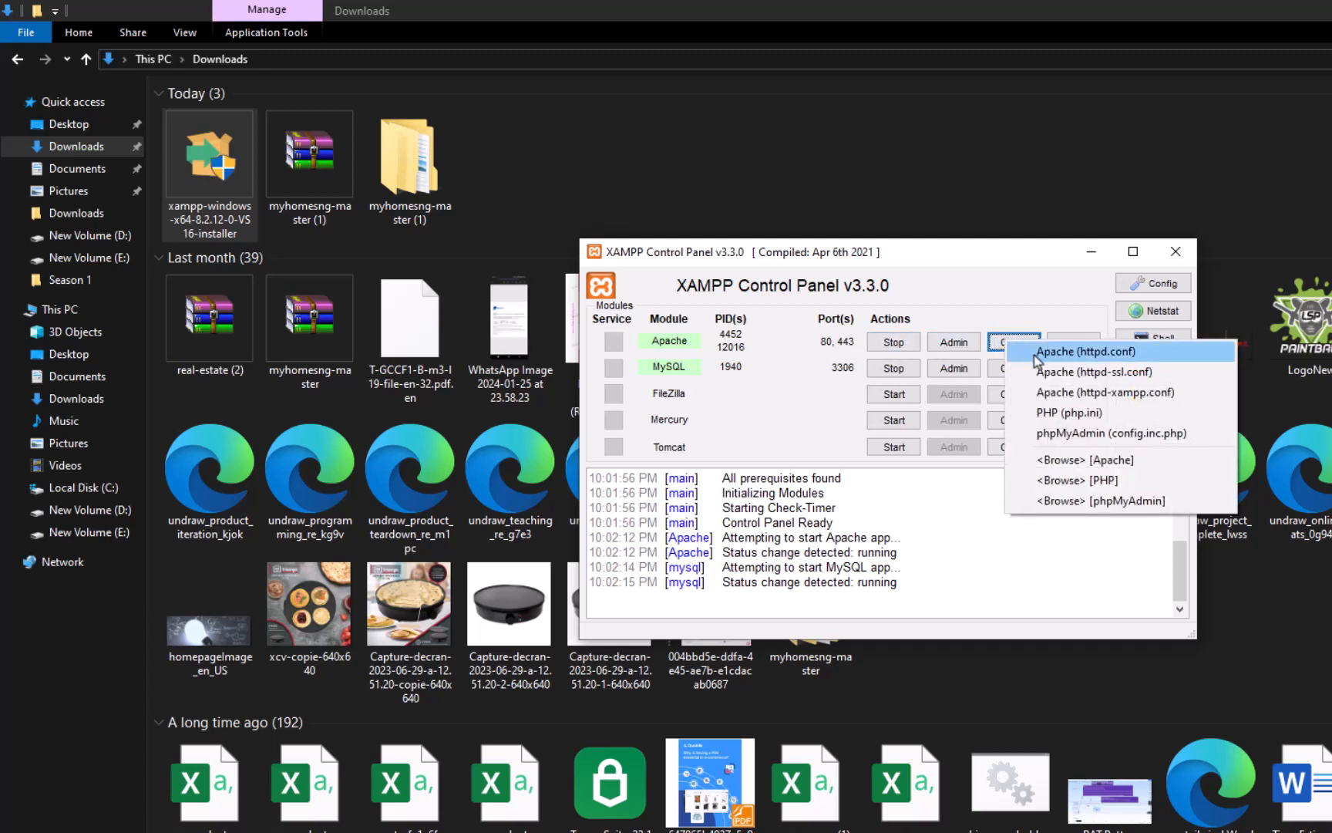
left_click(1076, 353)
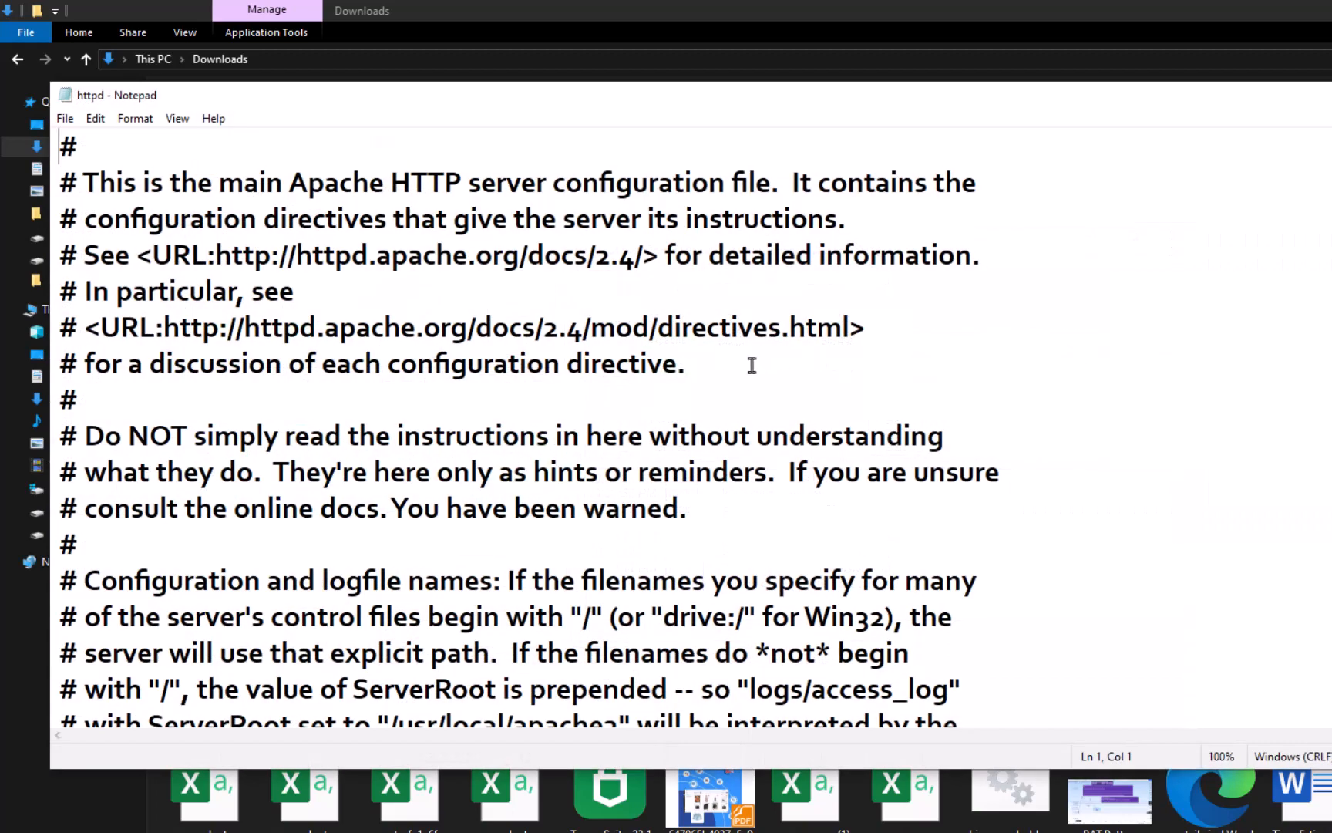
left_click(734, 367)
key("ctrl+f")
type("listen")
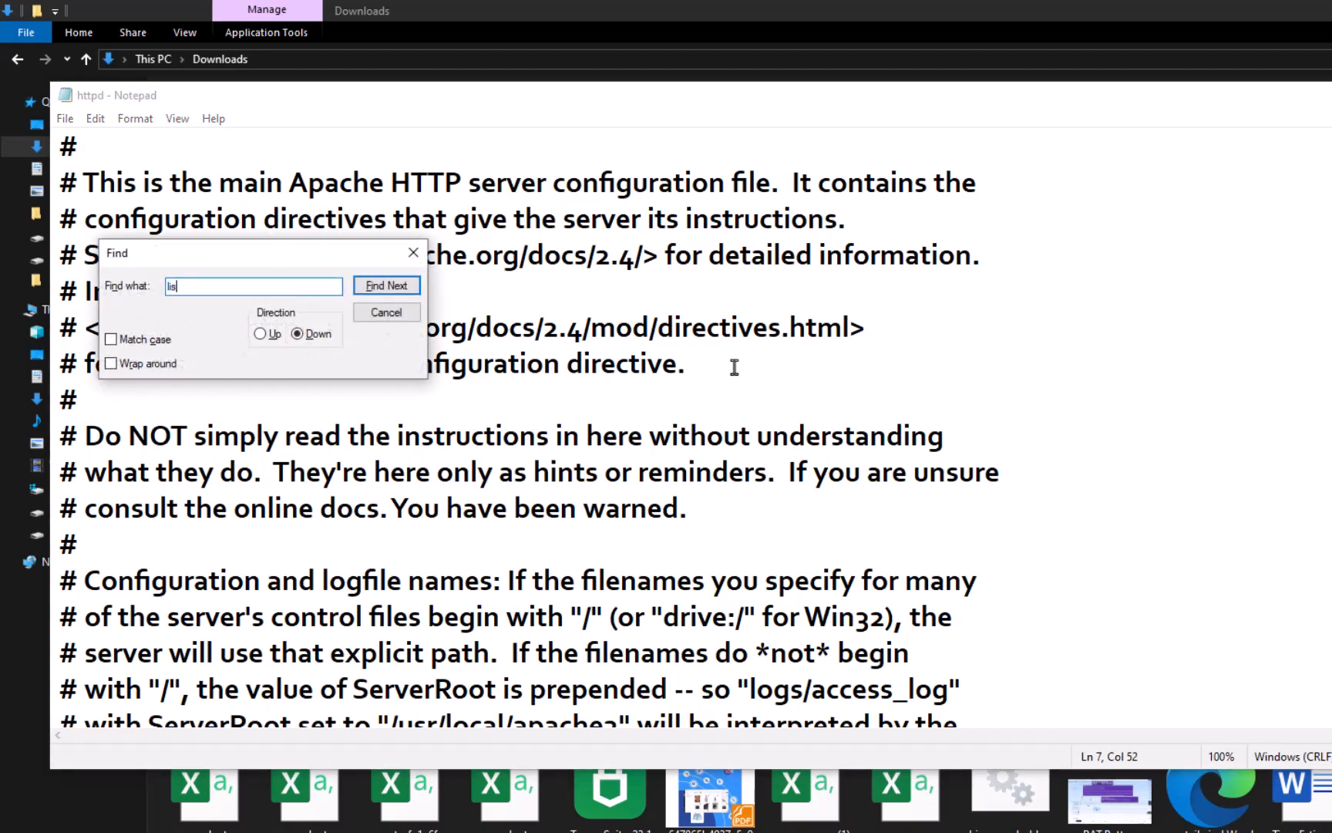
key("Return")
key("Return")
key("Return")
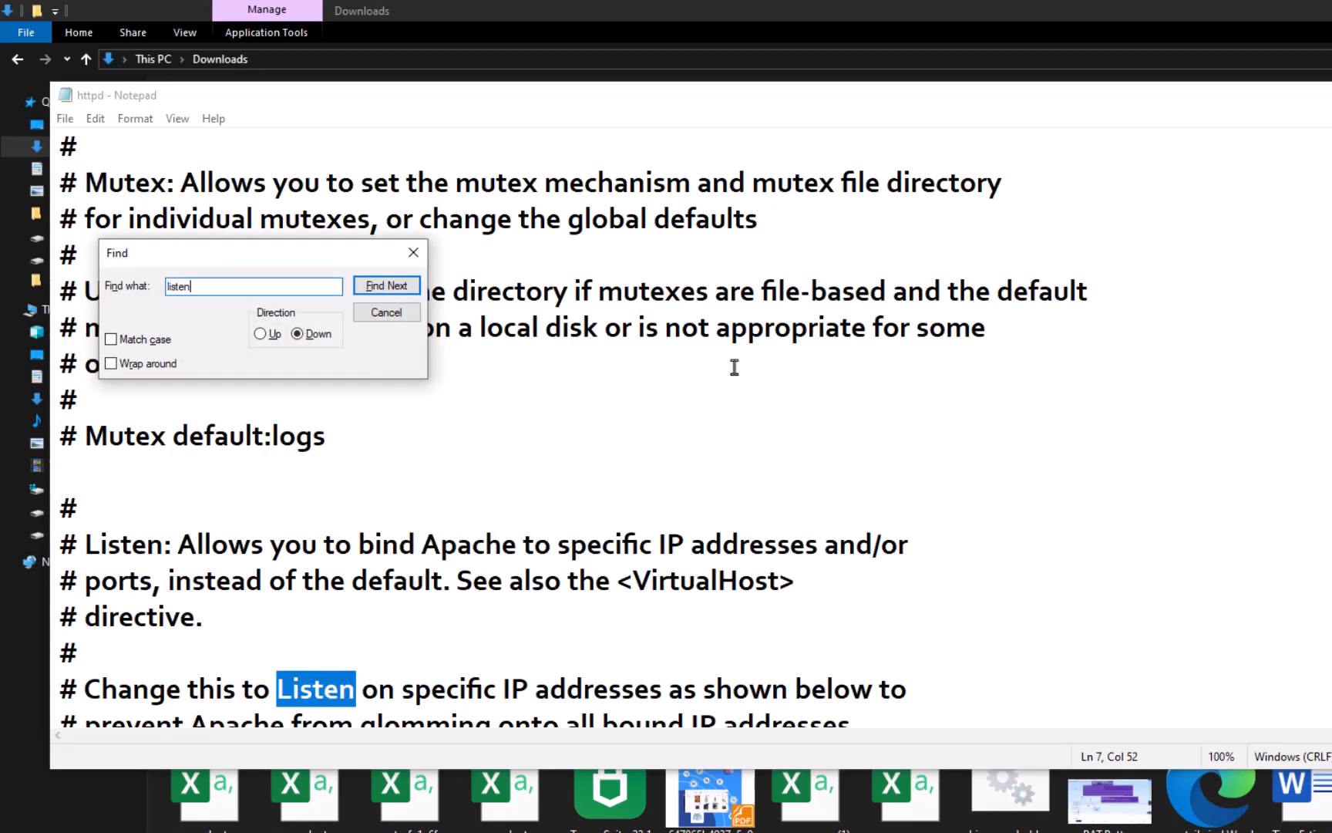
key("Return")
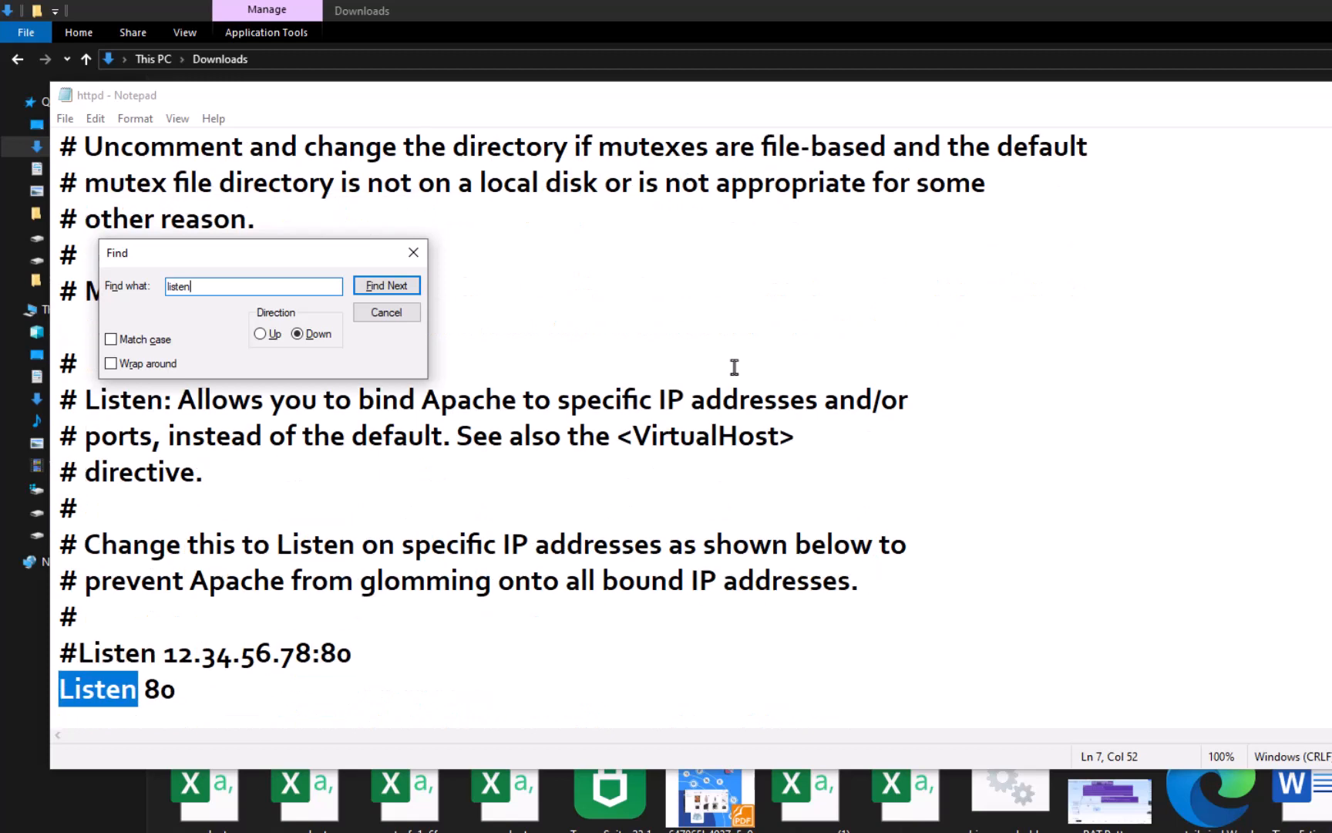
Step: Try changing the port in the active Listen directive to 8081
left_click(234, 696)
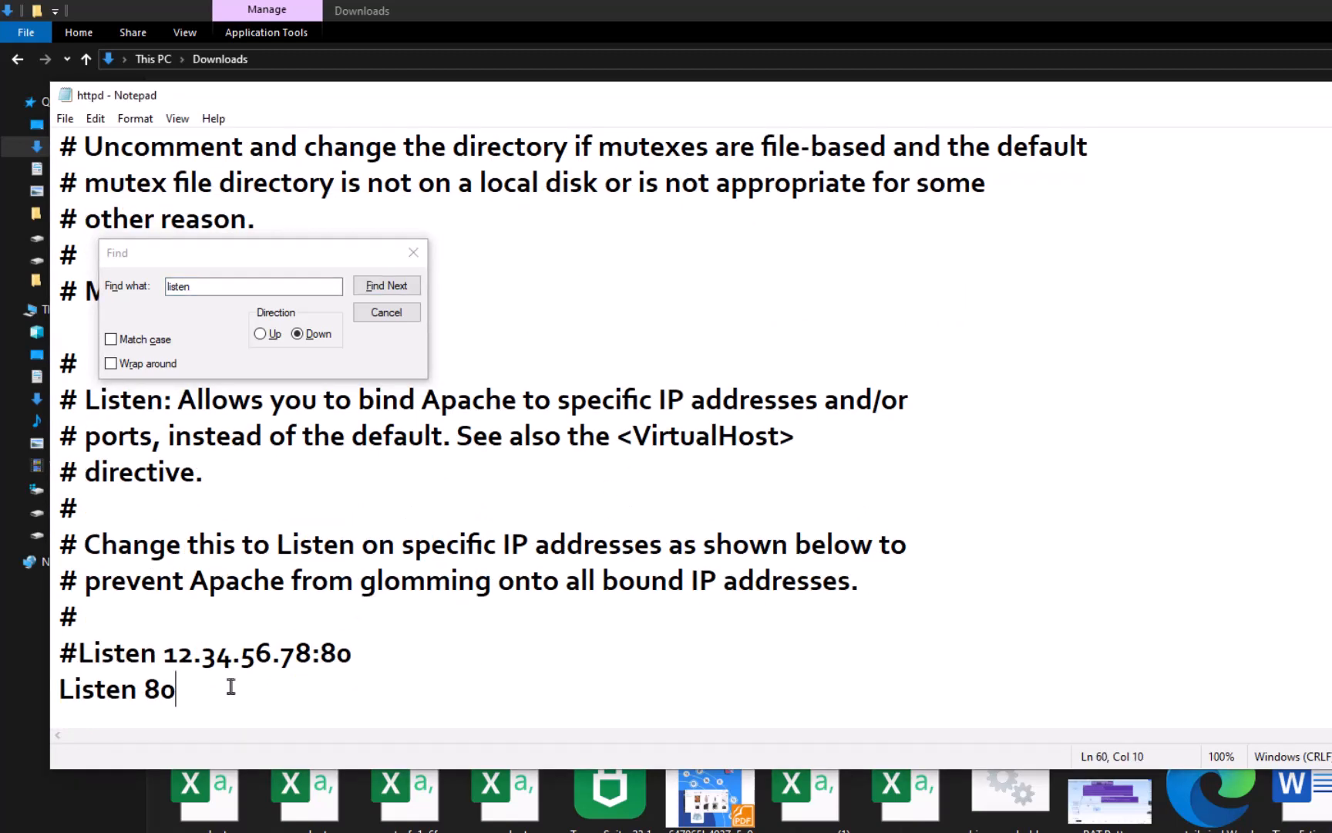
key("BackSpace")
key("BackSpace")
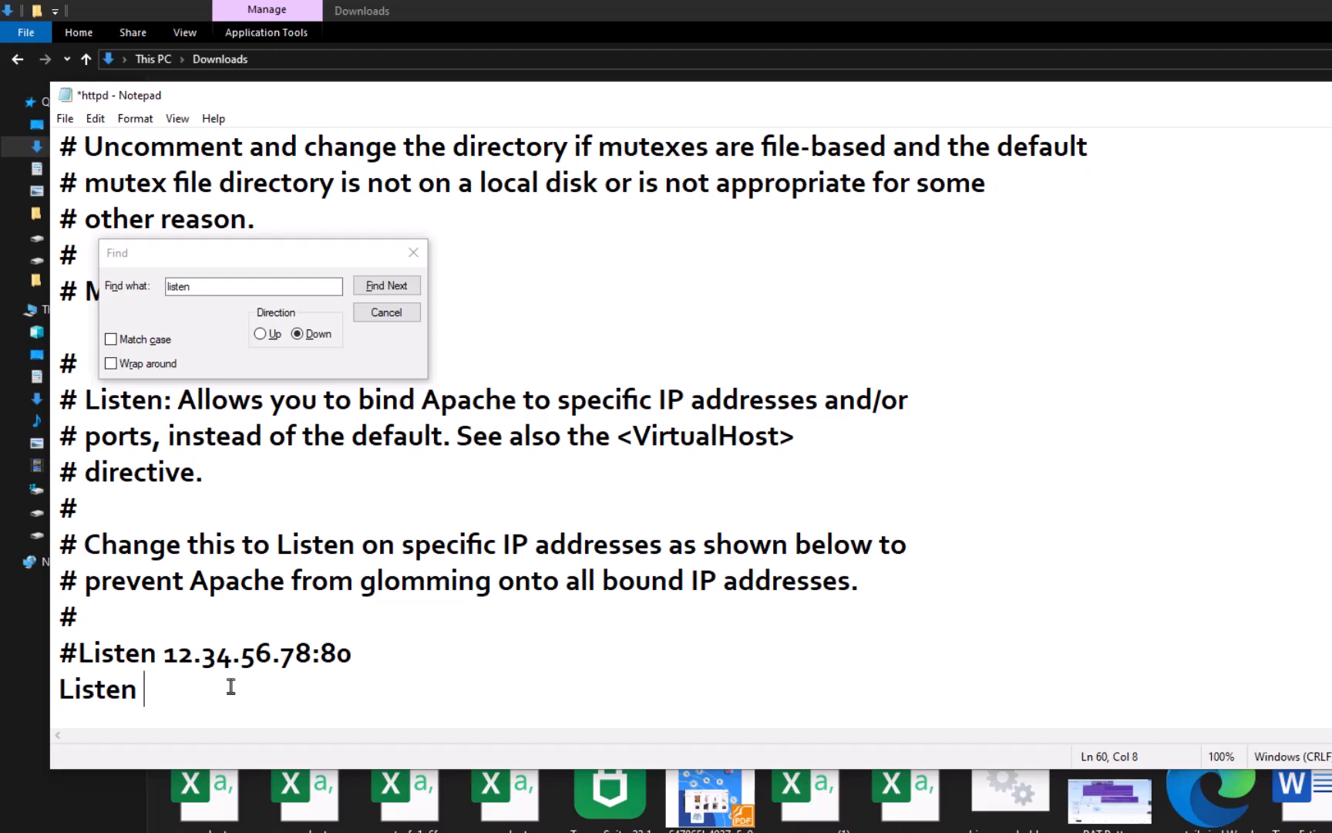
type("8081")
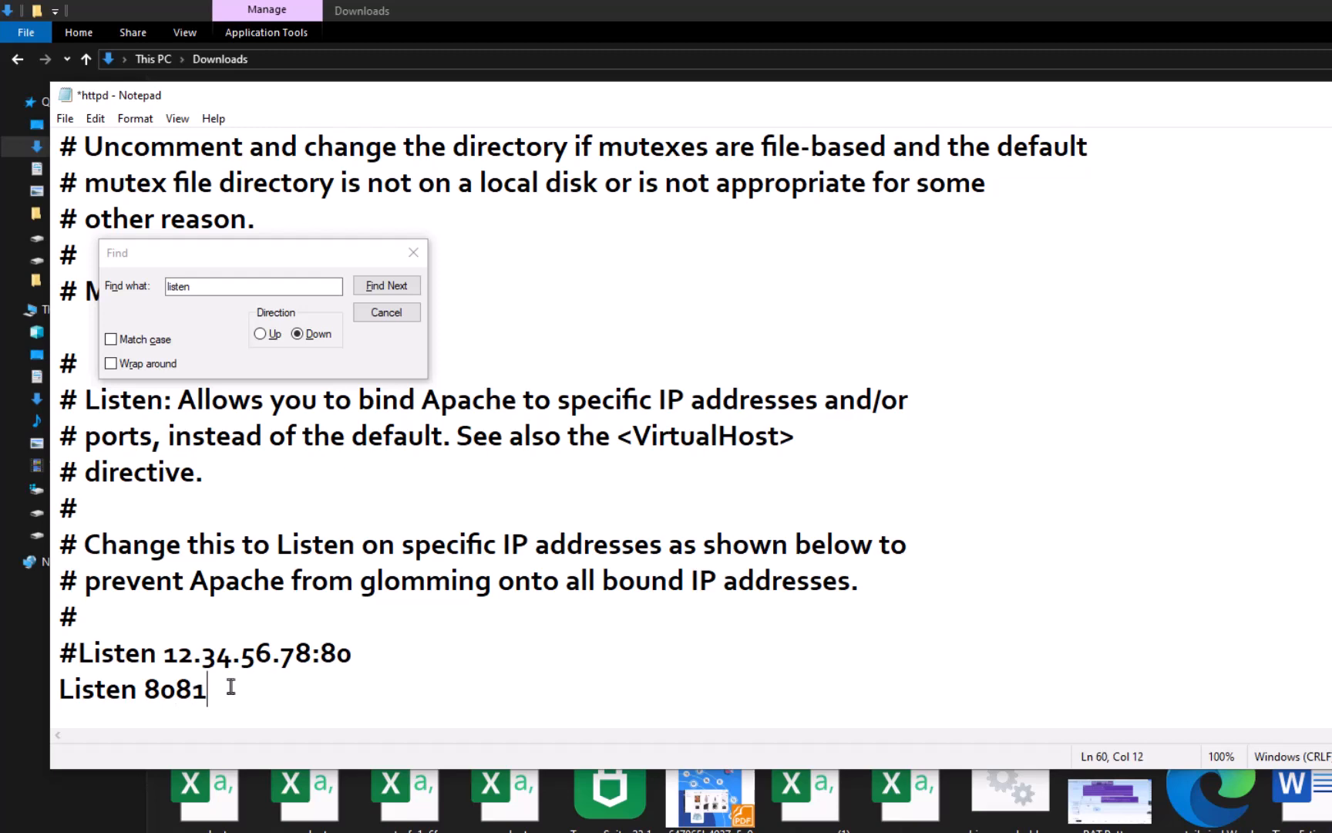
Step: Restore the Listen port to 80 and close httpd.conf without saving
key("BackSpace")
key("BackSpace")
key("BackSpace")
key("BackSpace")
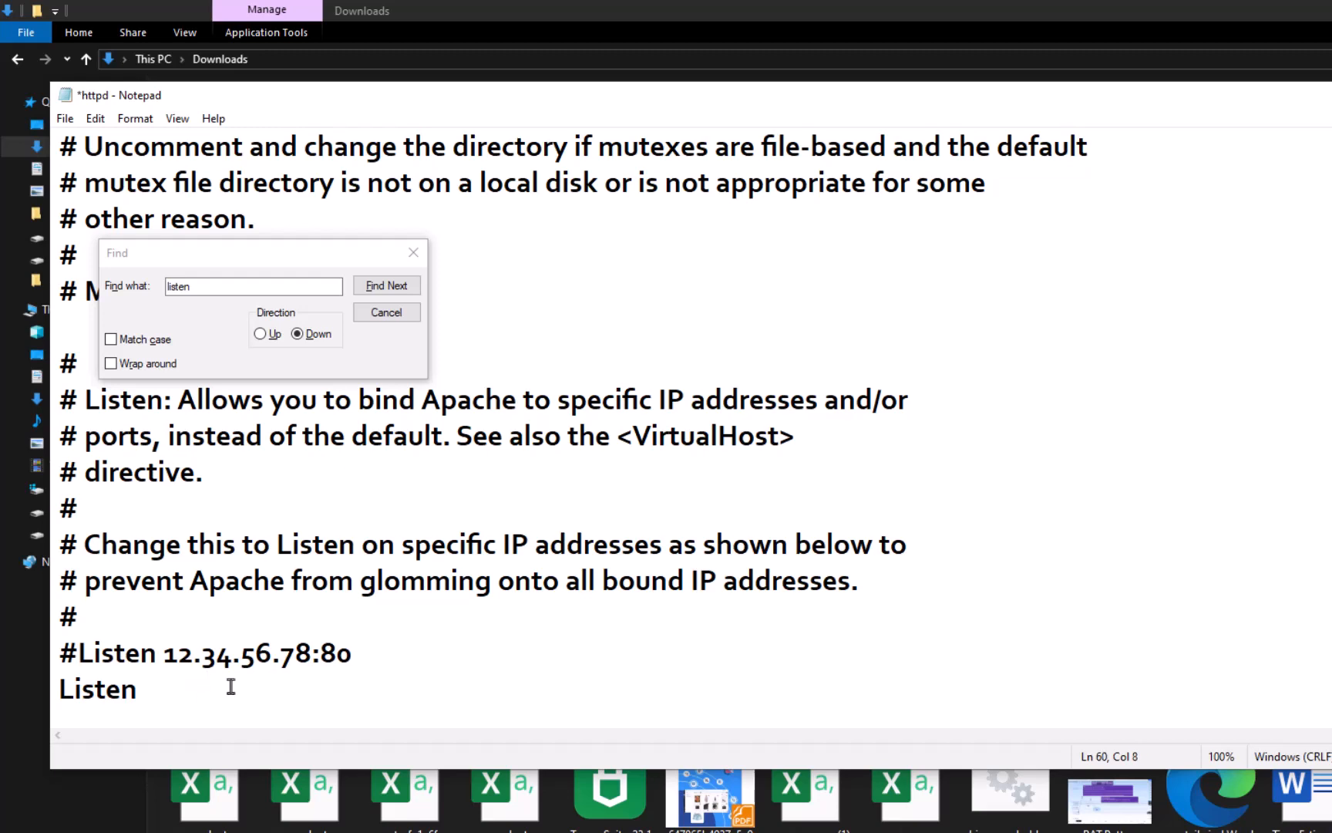
type("80")
key("ctrl+f")
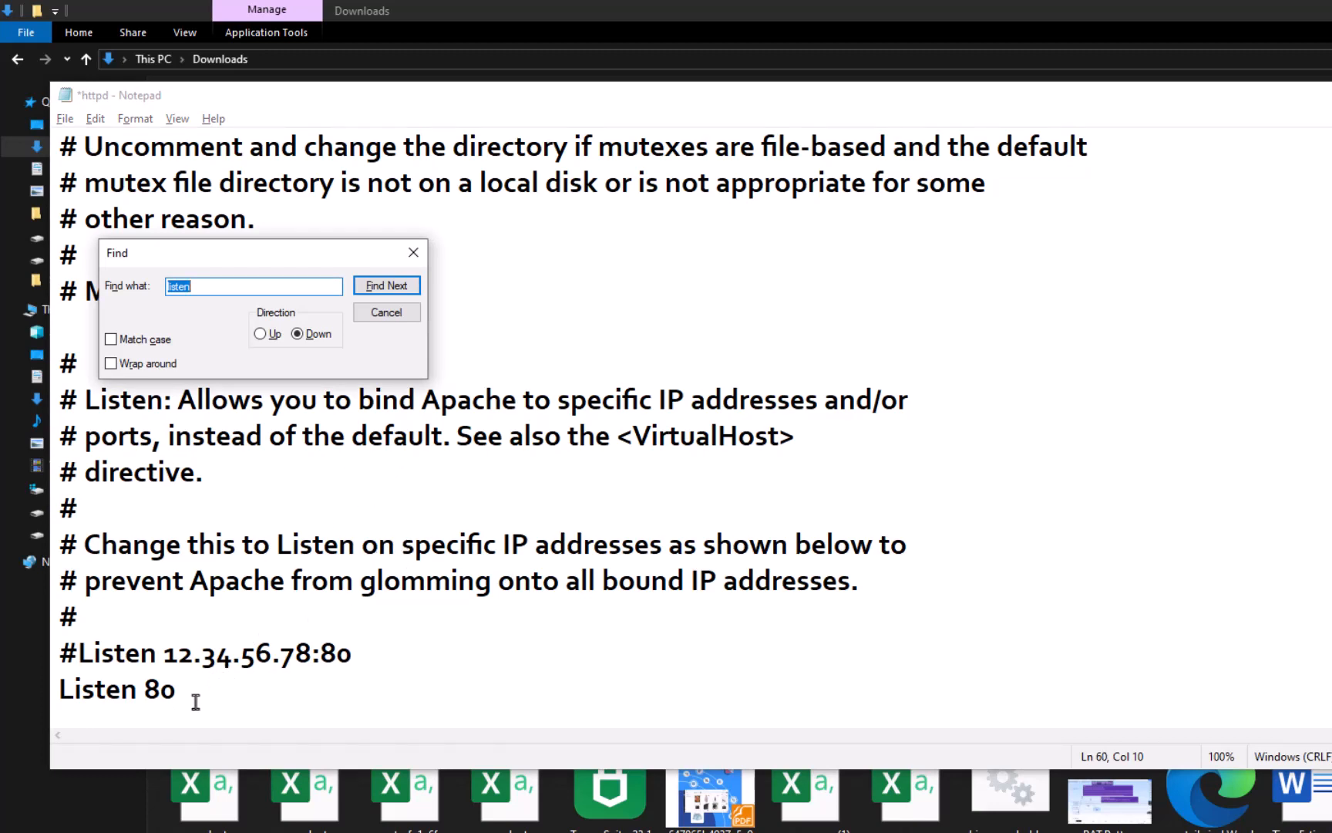
left_click(413, 253)
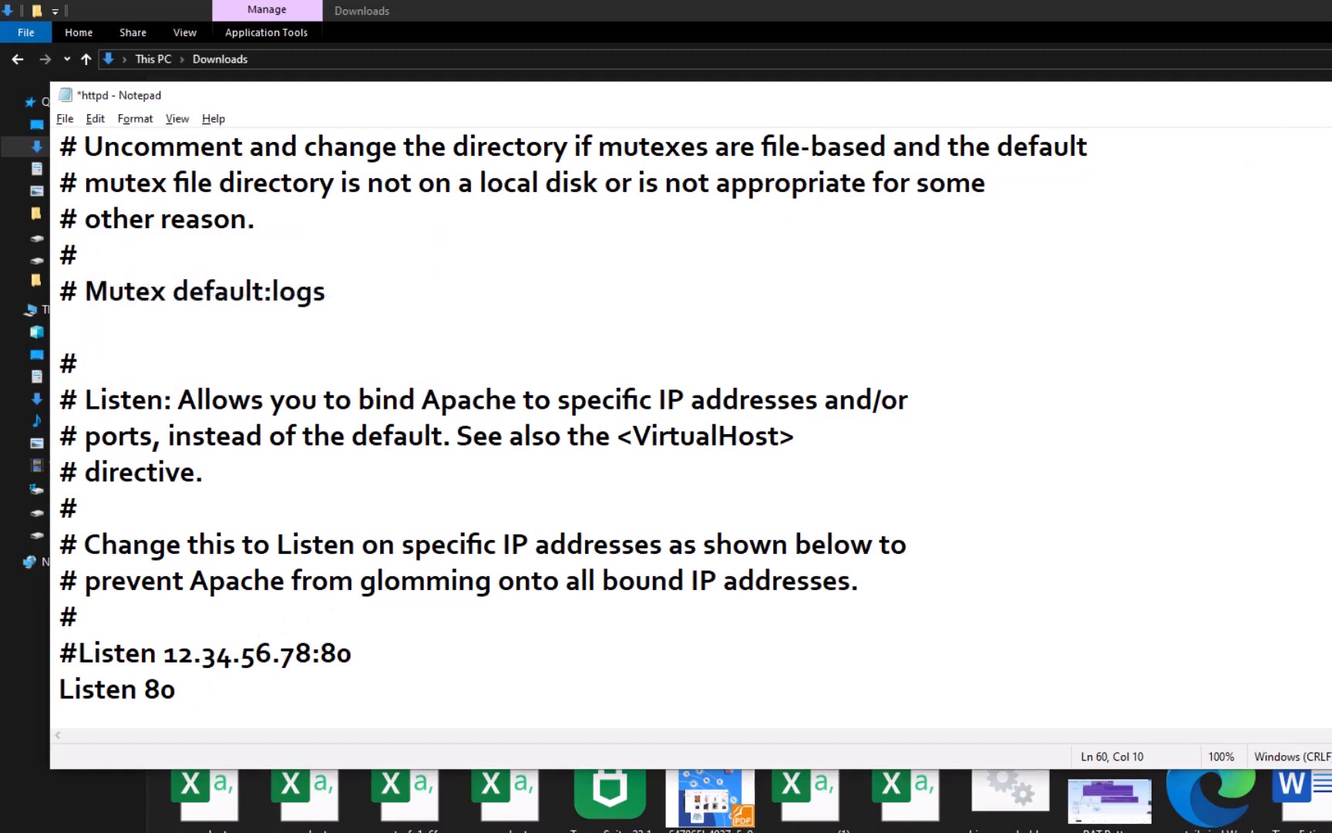
left_click(1331, 95)
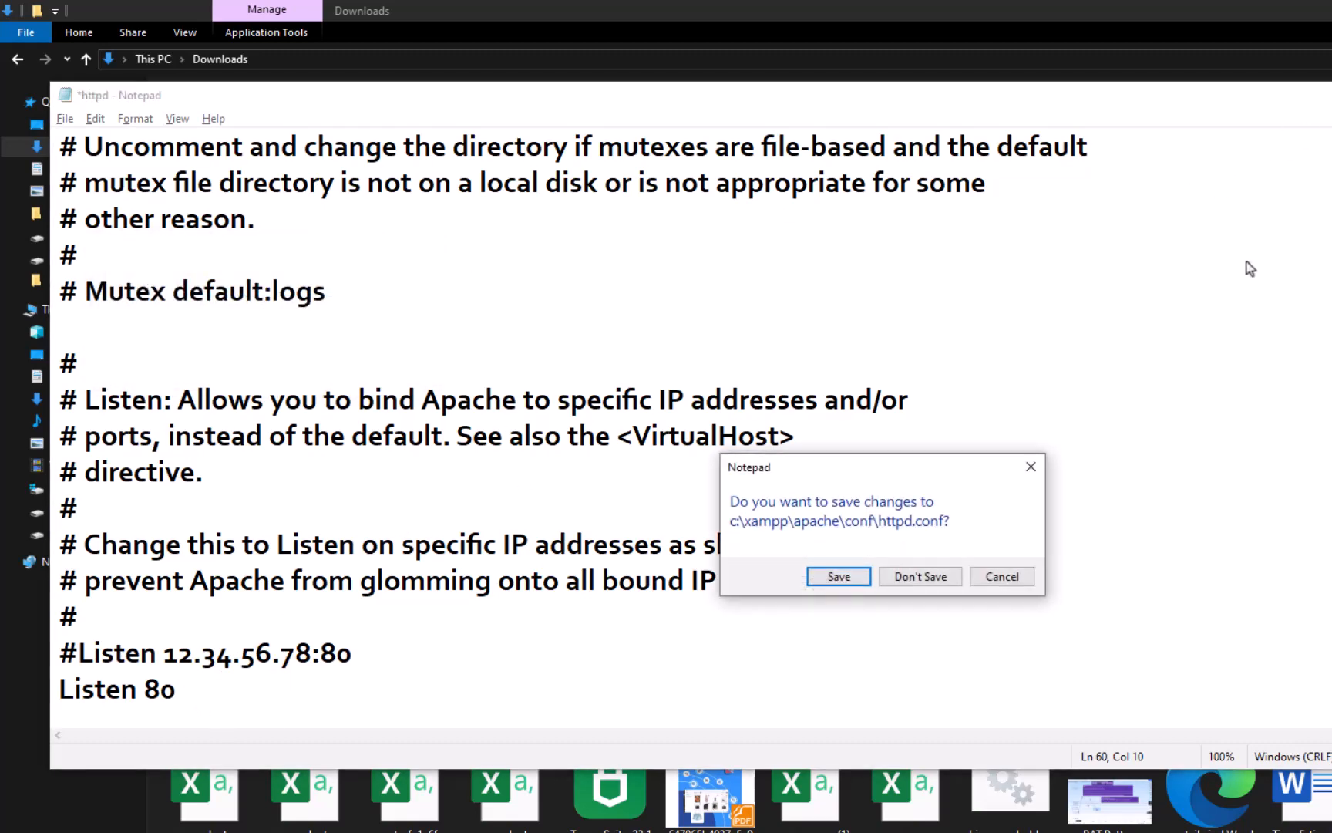
left_click(936, 582)
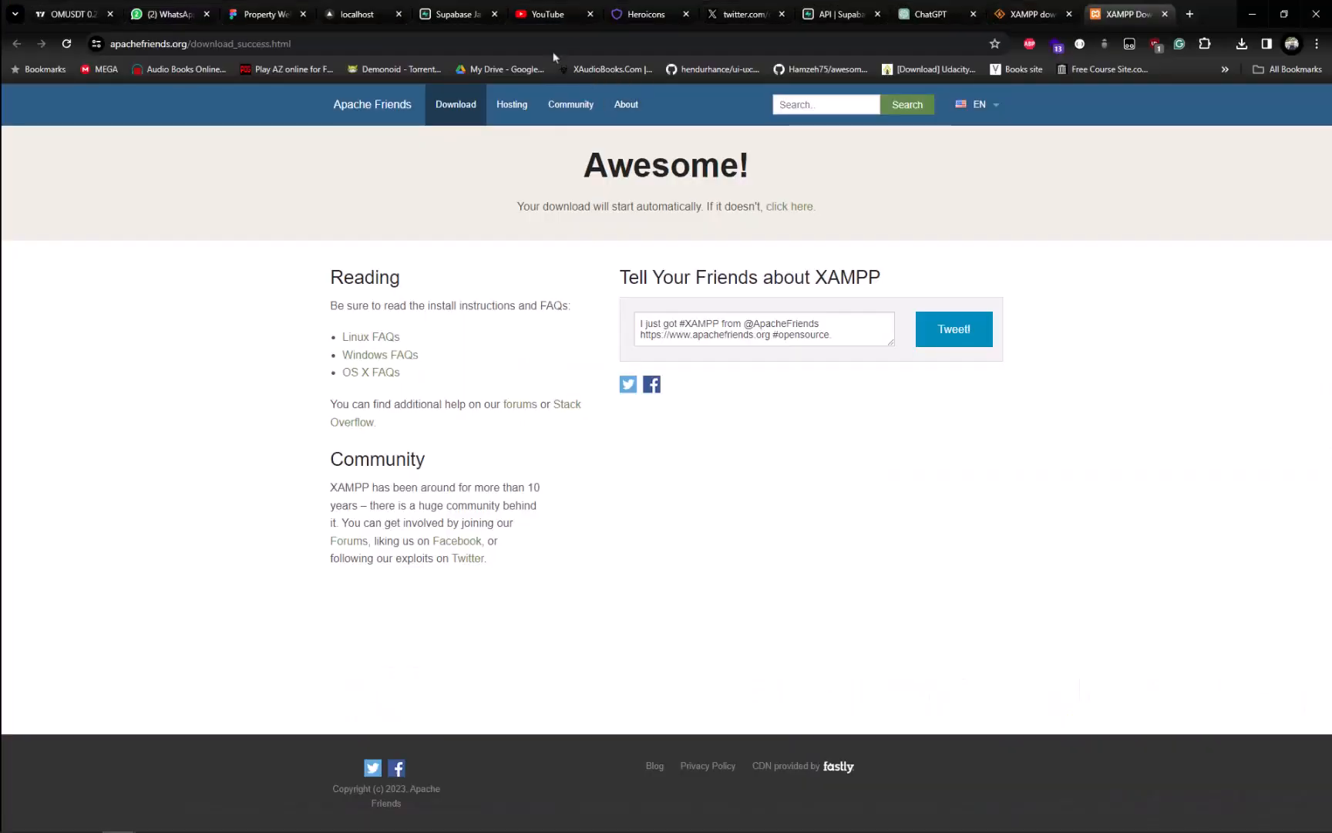
Step: Switch to Chrome and open localhost/phpmyadmin
left_click(539, 44)
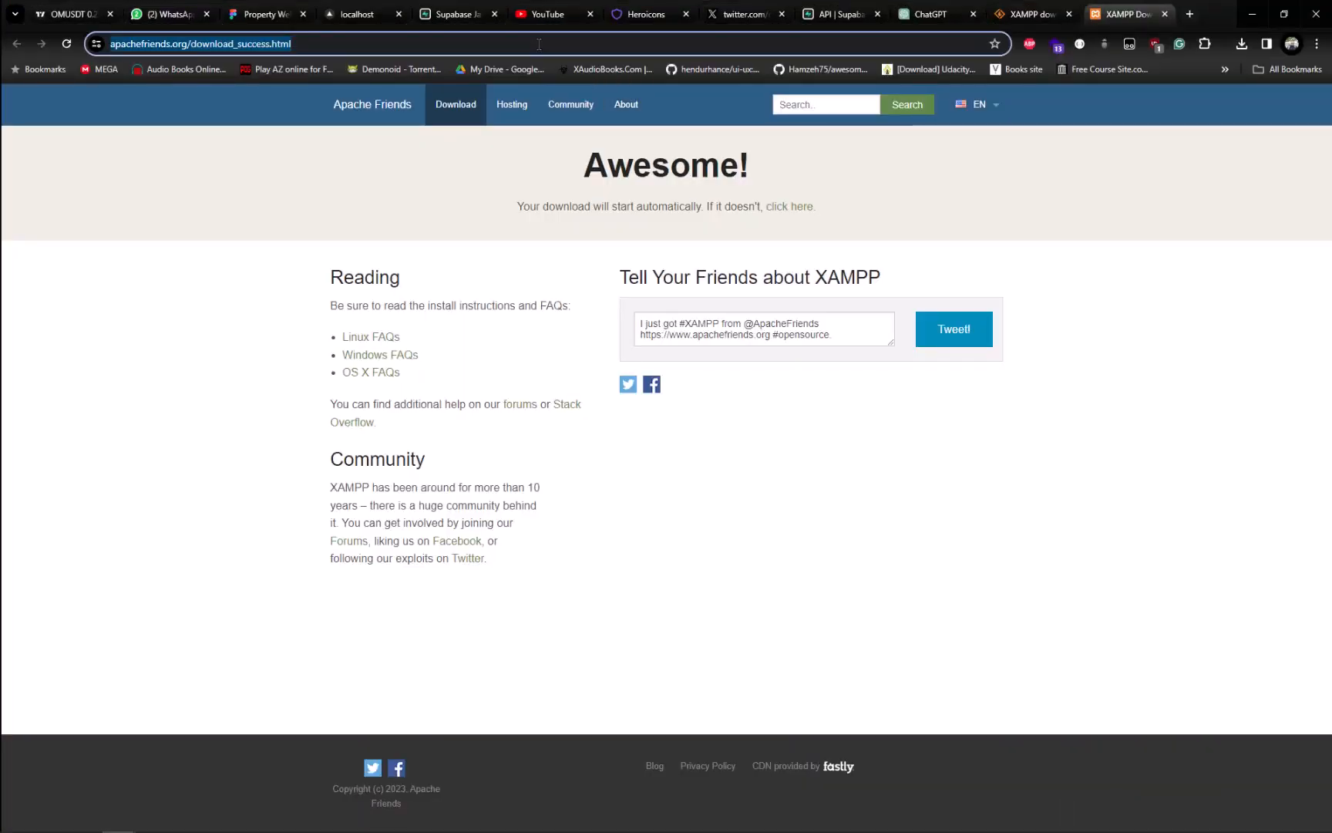
type("localhost")
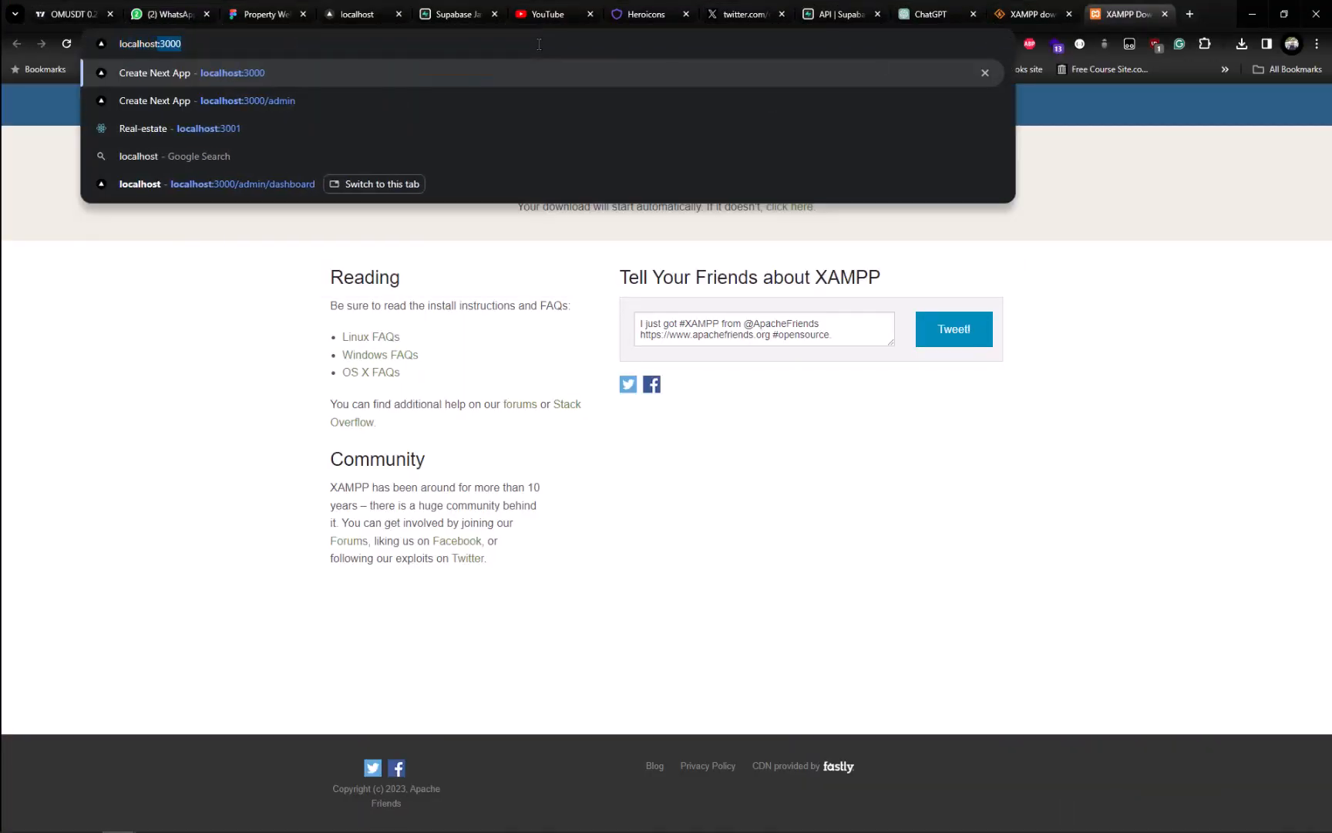
type("/php")
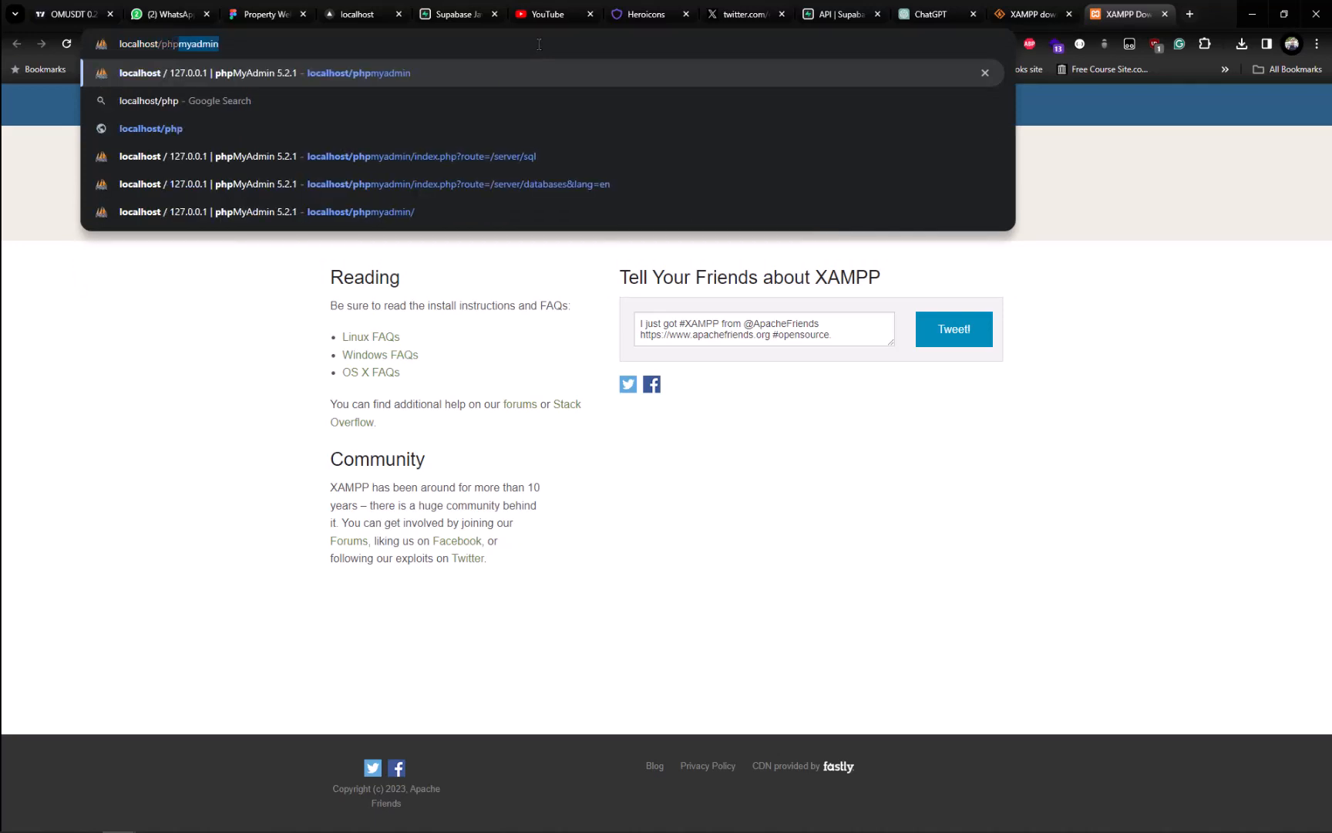
type("myadmi")
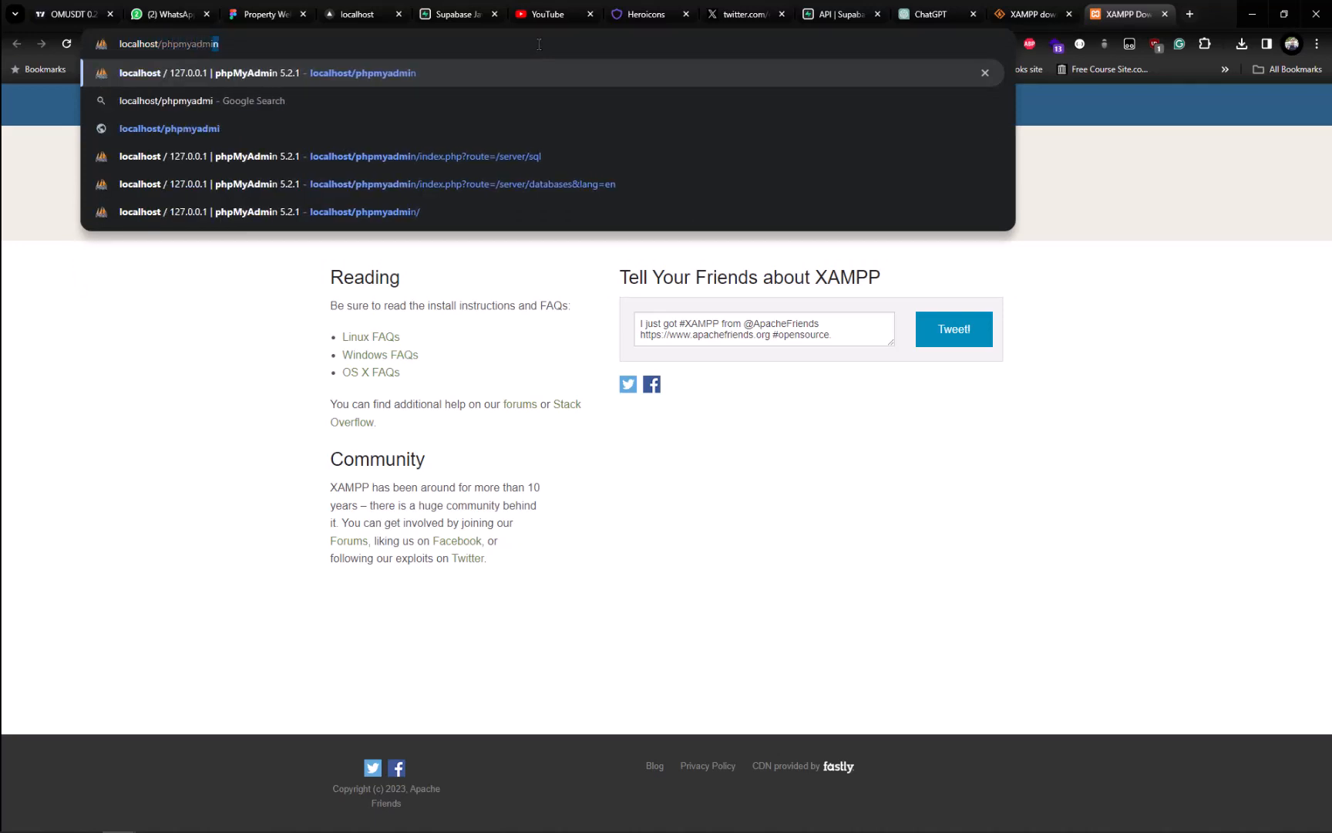
type("n")
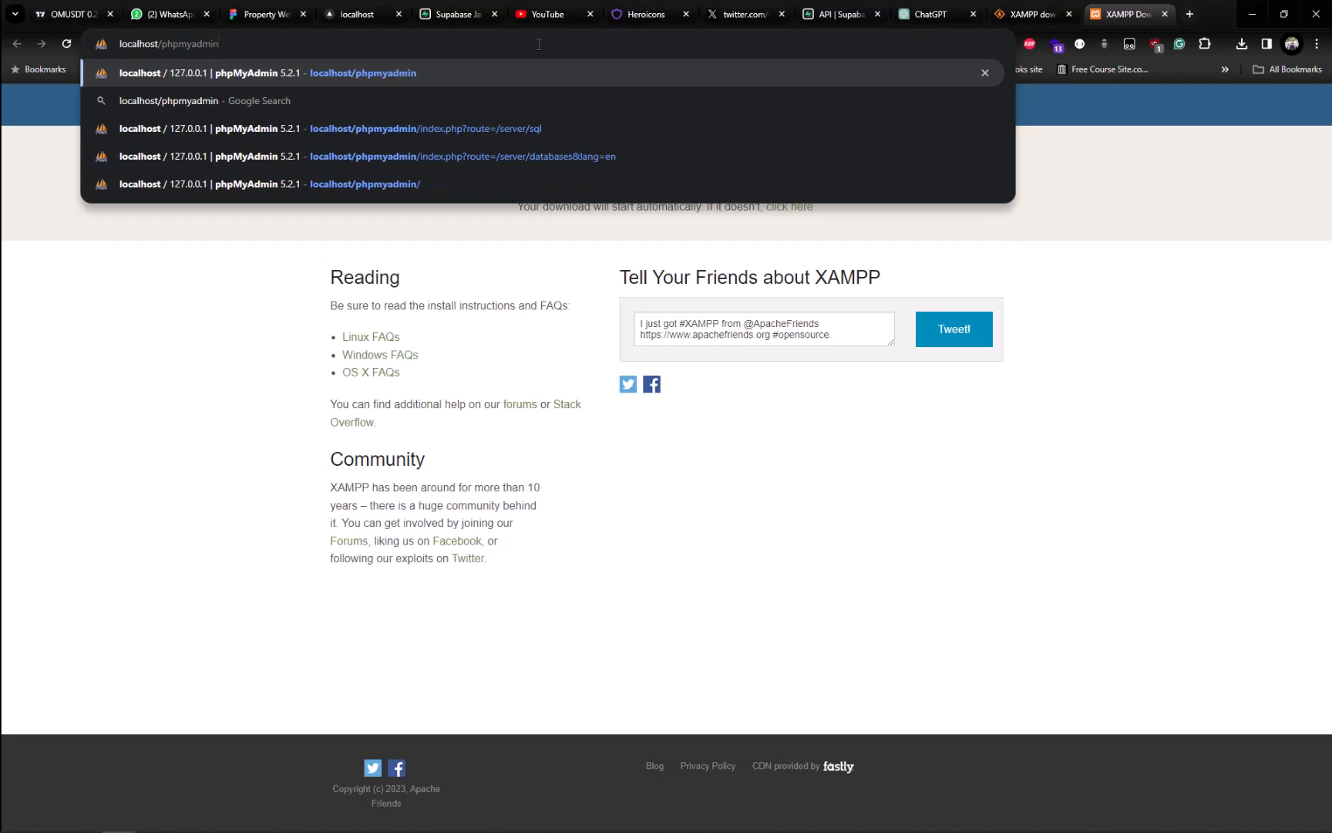
key("Return")
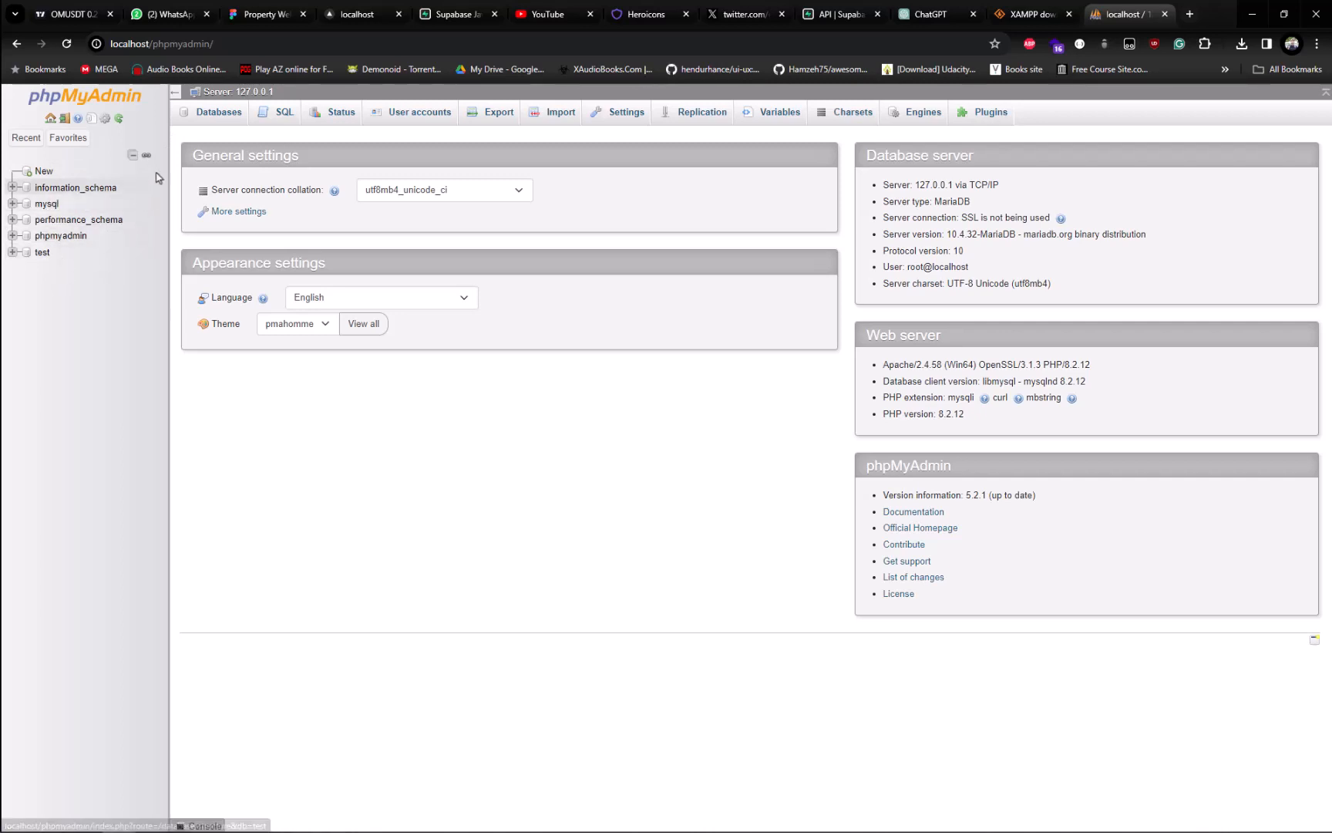
Step: View the server's database list in phpMyAdmin and open the server-level SQL query editor
left_click(236, 120)
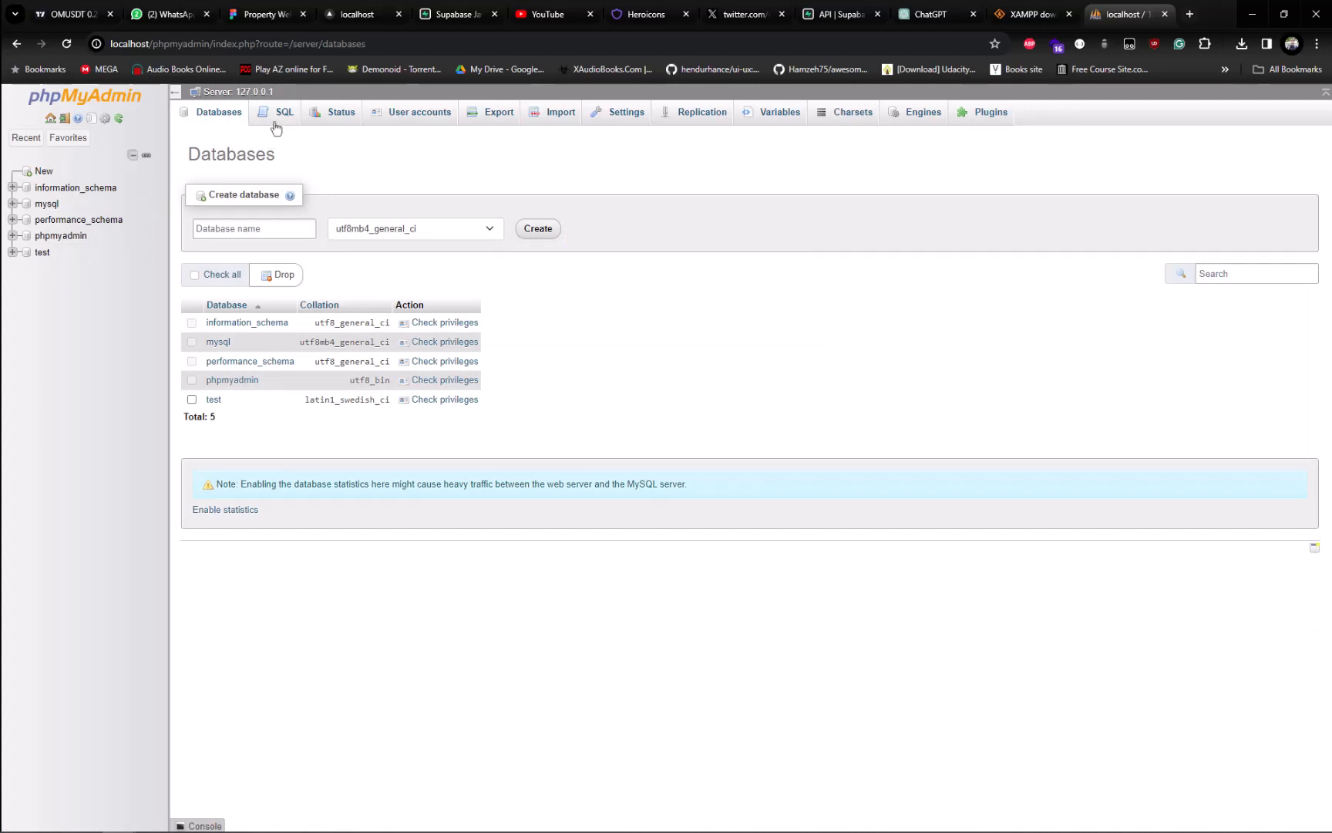
left_click(245, 223)
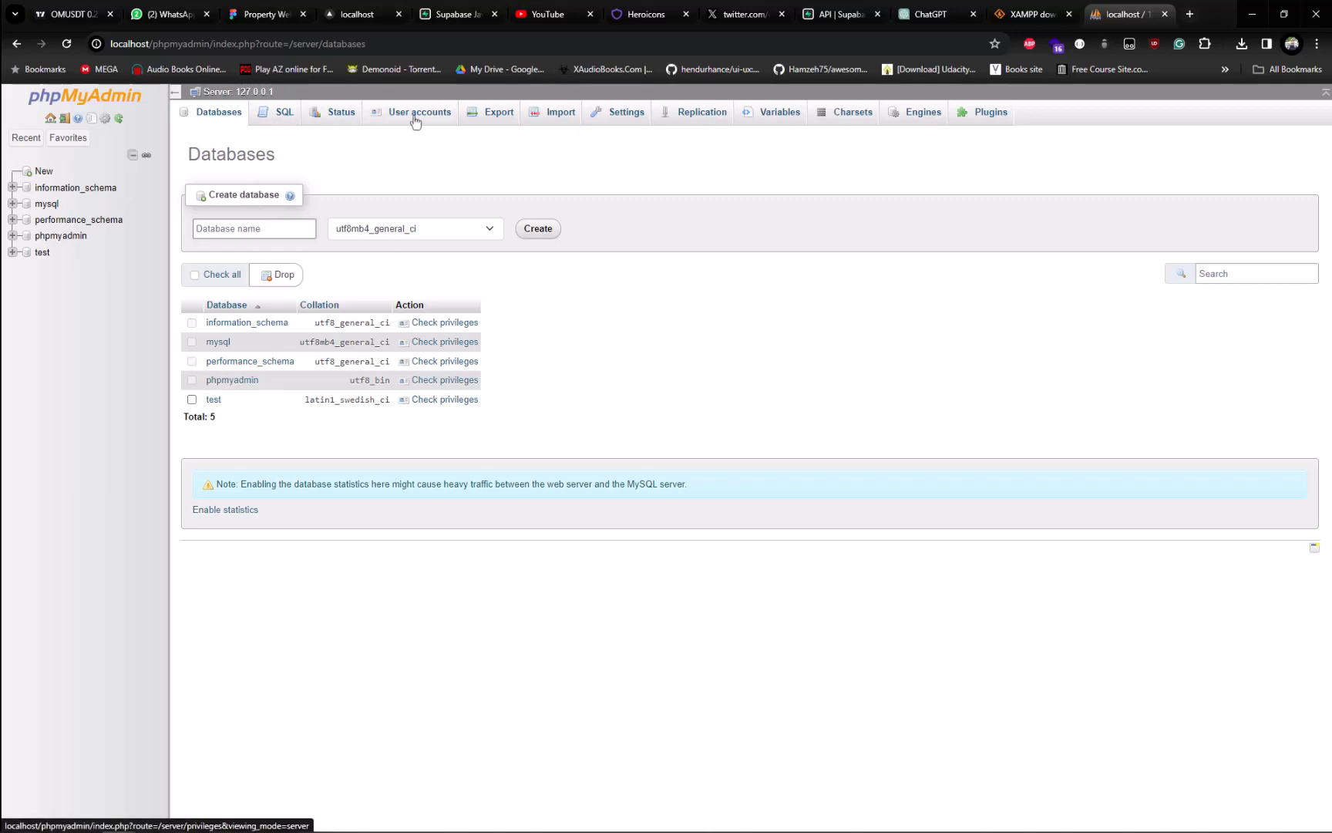
left_click(282, 117)
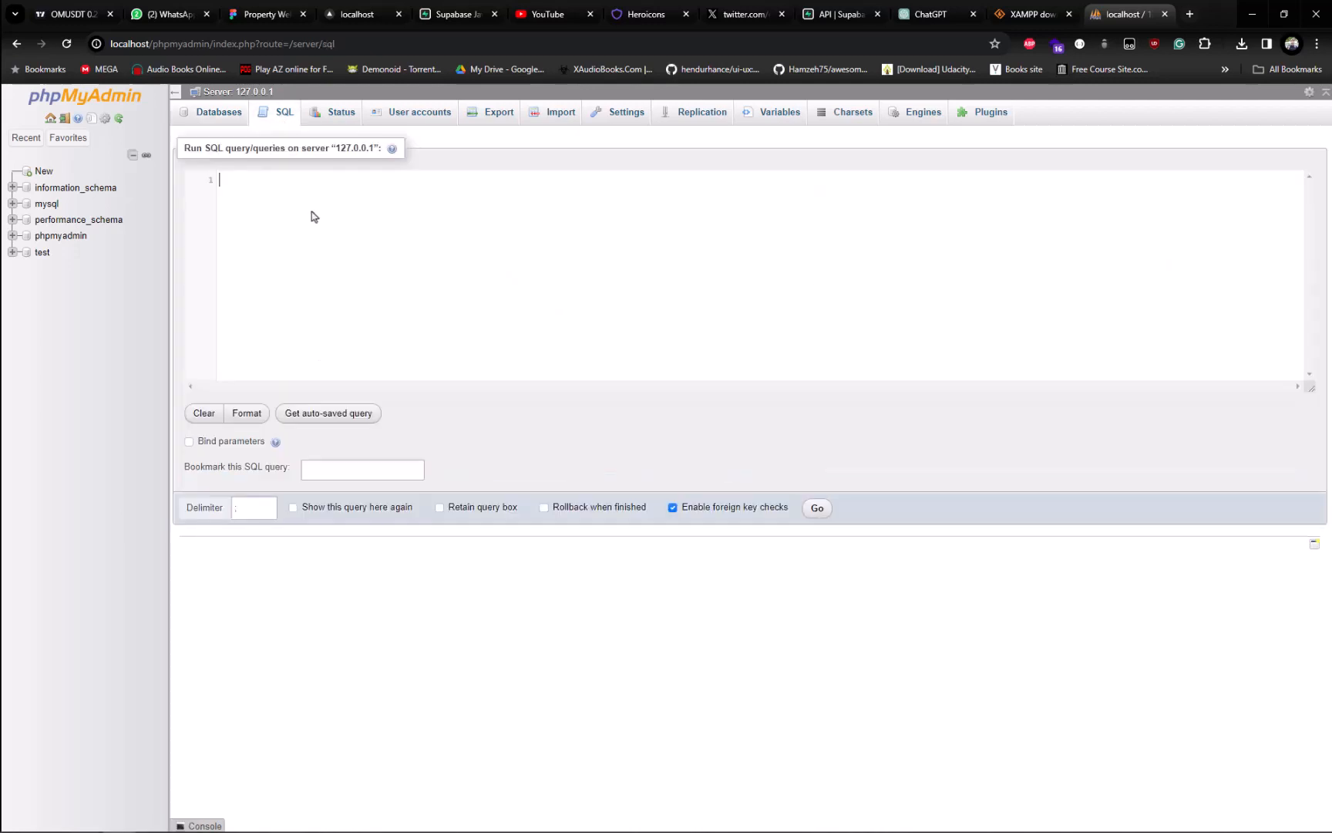